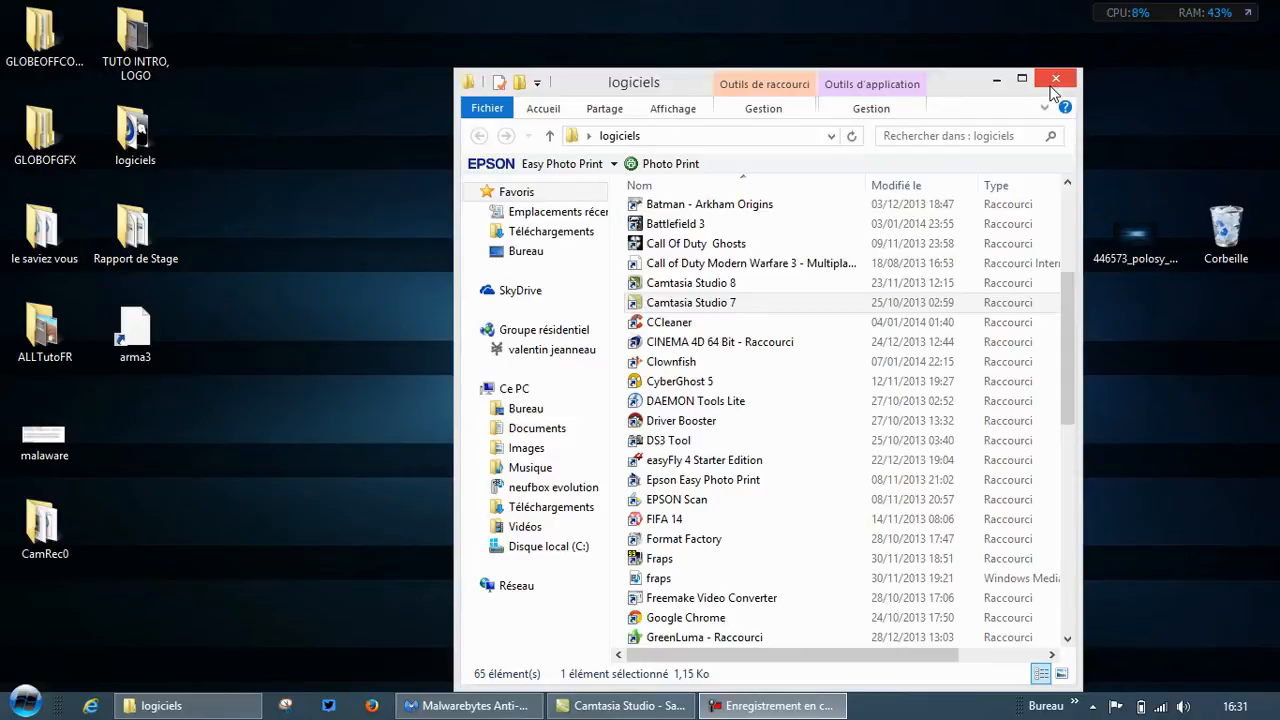
Close the open logiciels folder, switch to Firefox and search the web for malwarebytes.
click(1052, 84)
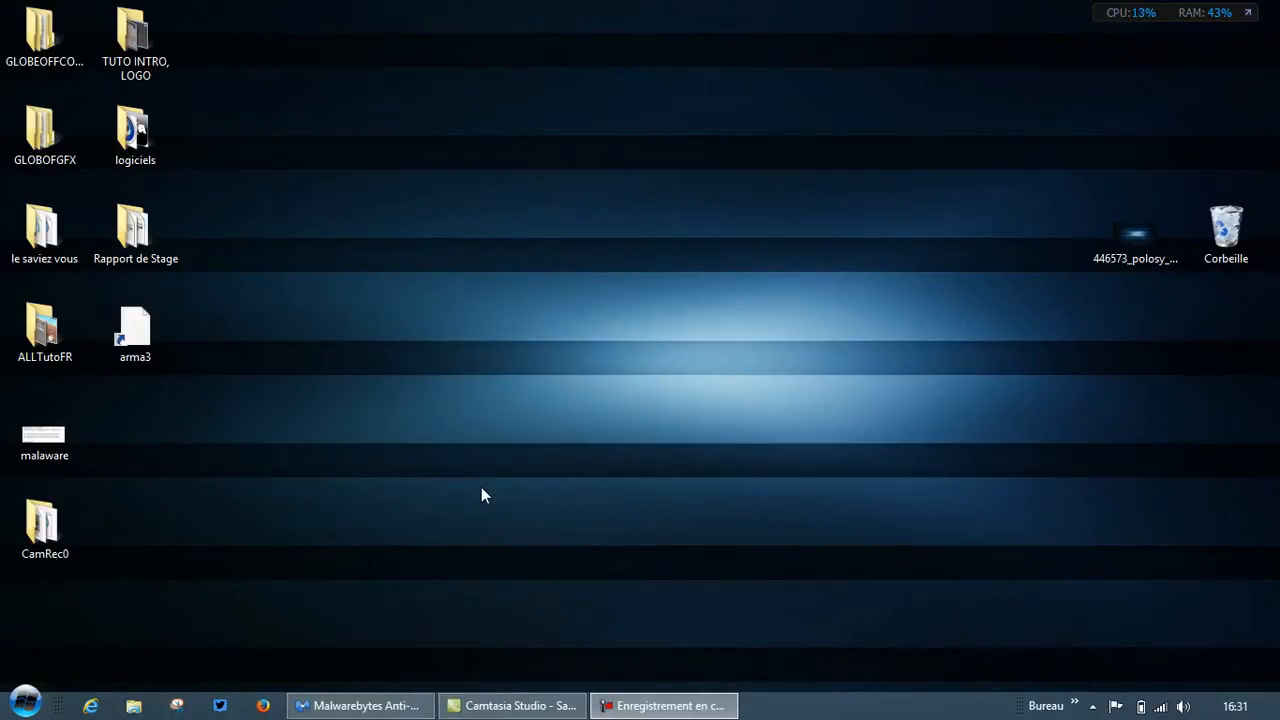
click(264, 705)
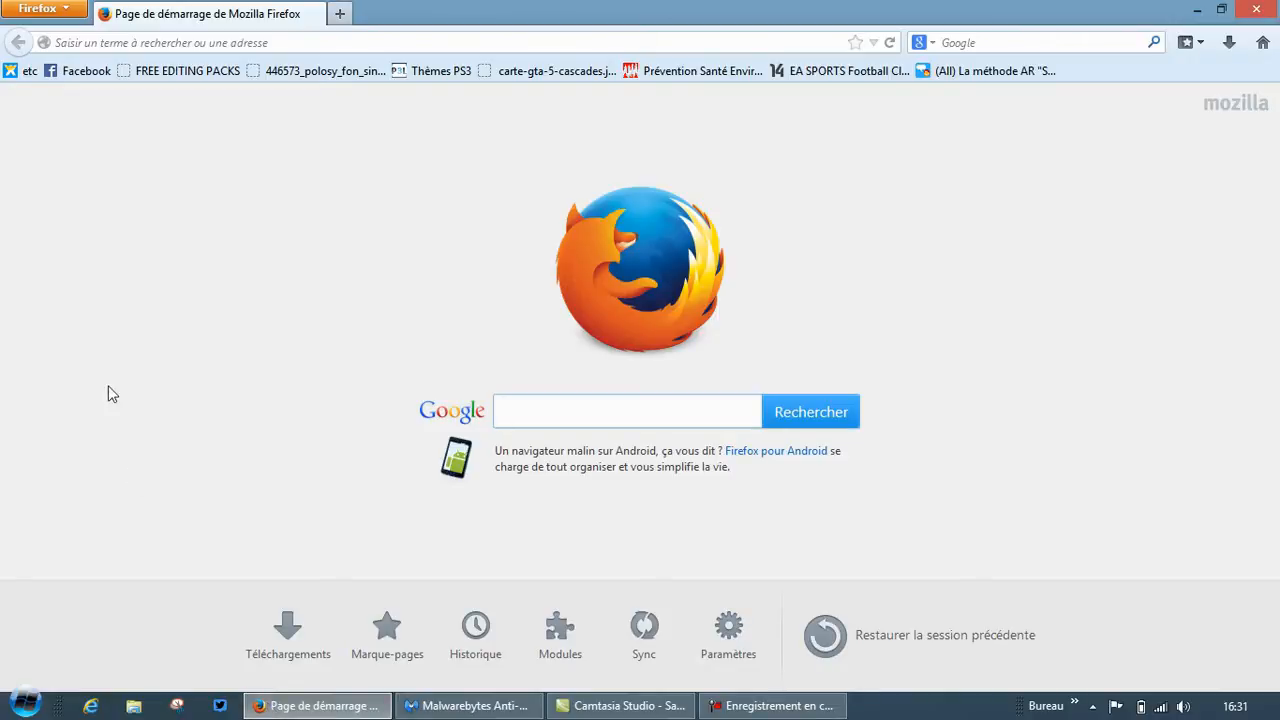
click(205, 43)
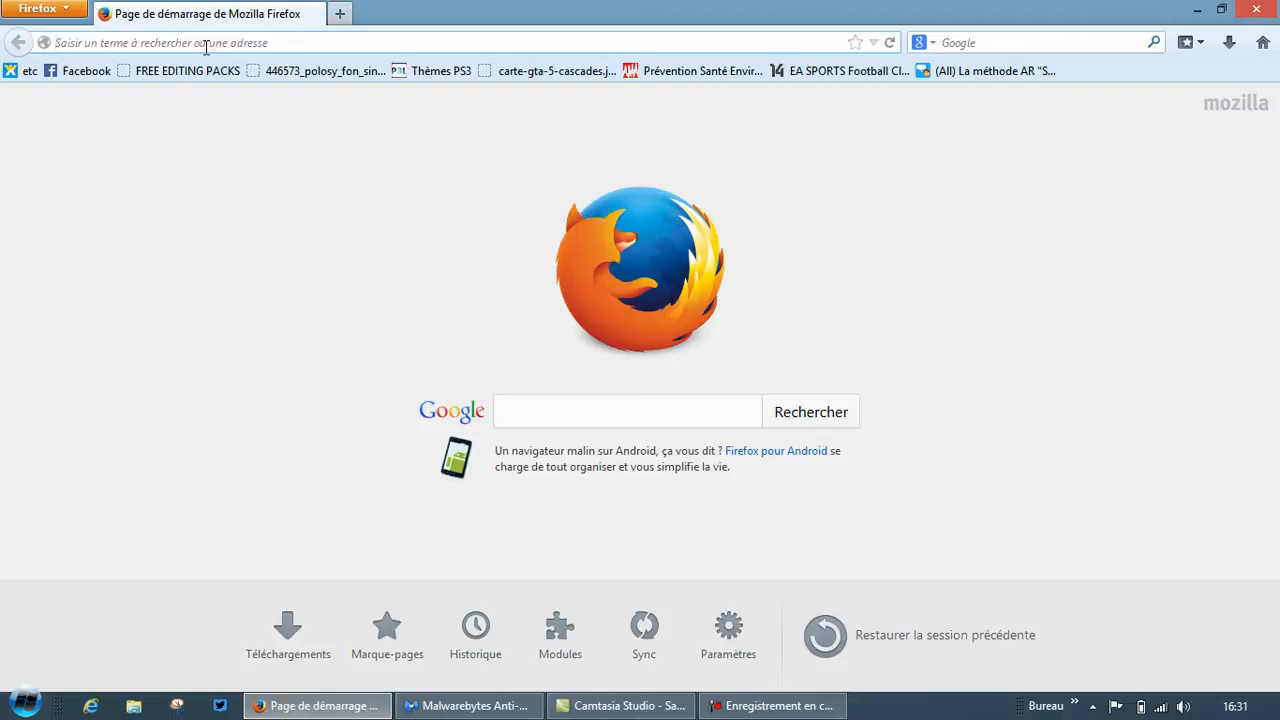
text(mal)
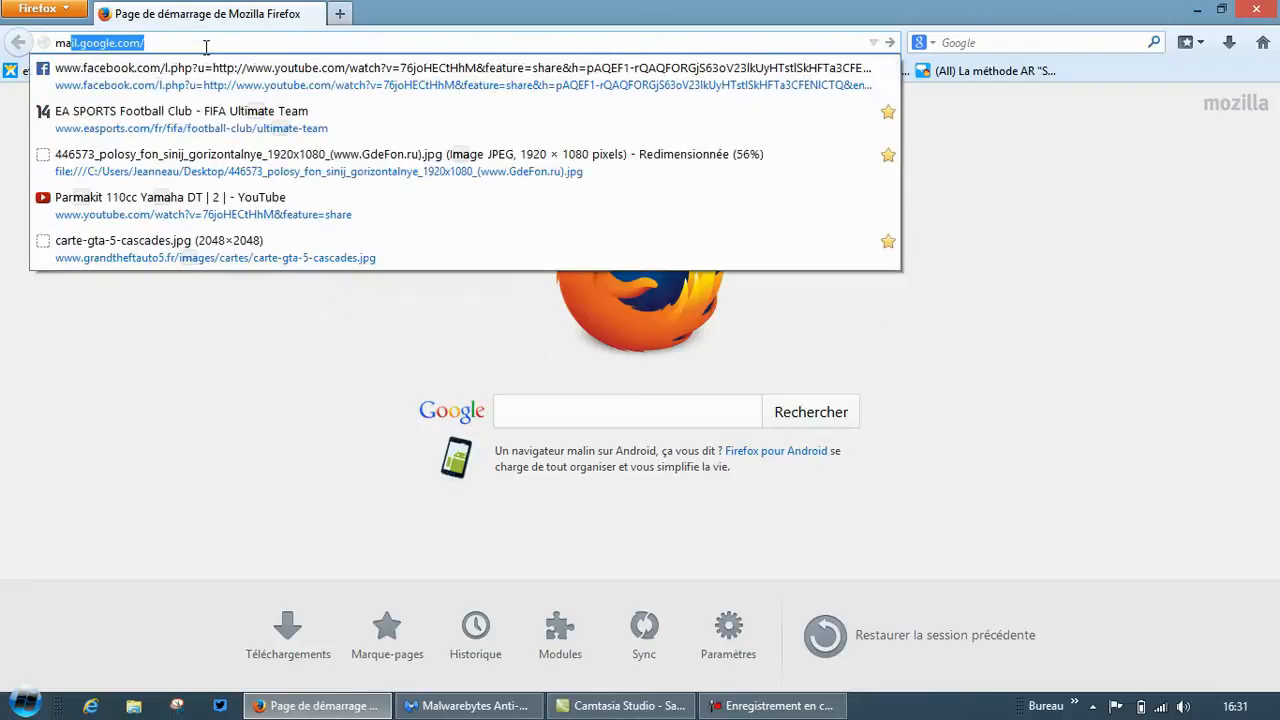
text(ware)
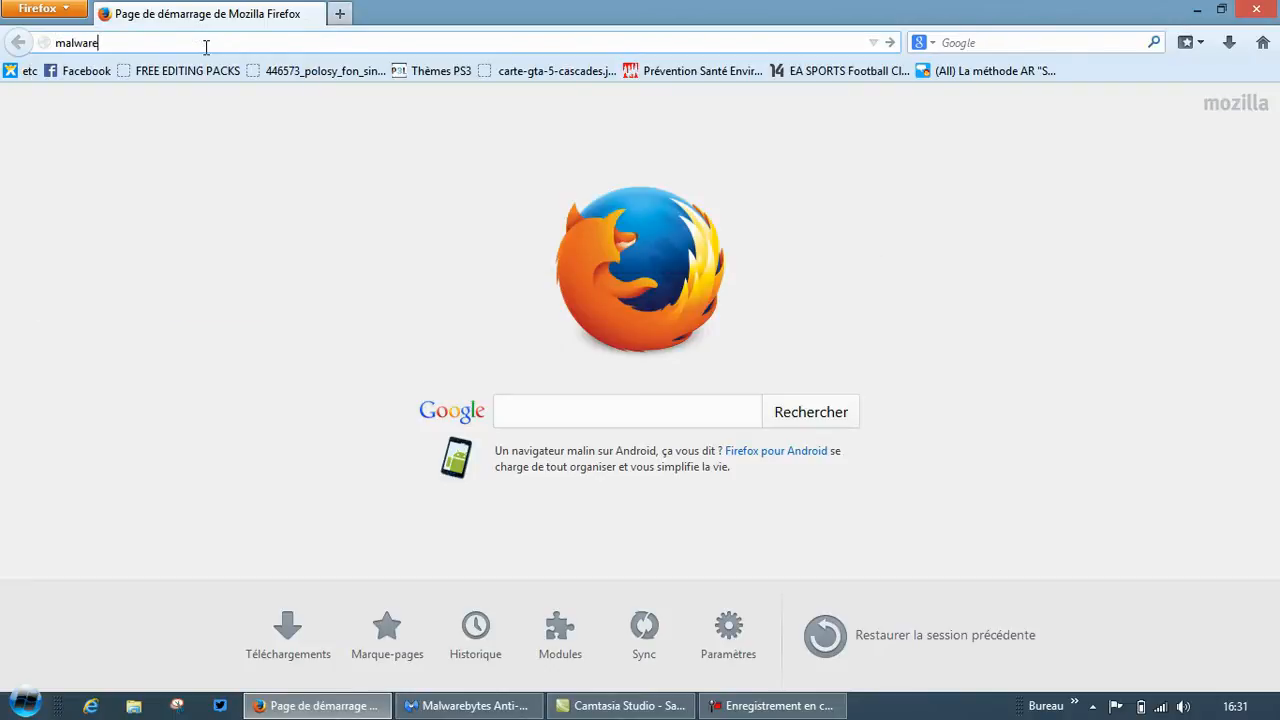
text(bytes)
key(Return)
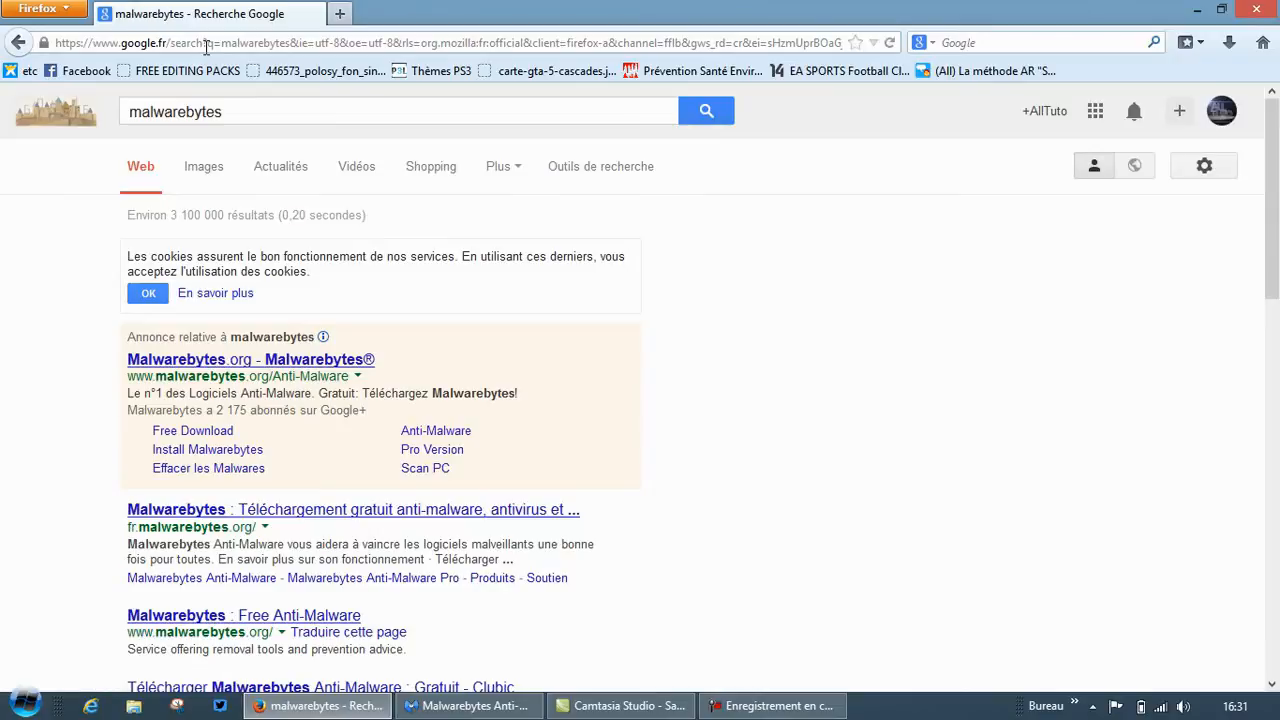
Open the Clubic download result for Malwarebytes Anti-Malware, save the installer file and check its download progress.
scroll(206, 47, down, 5)
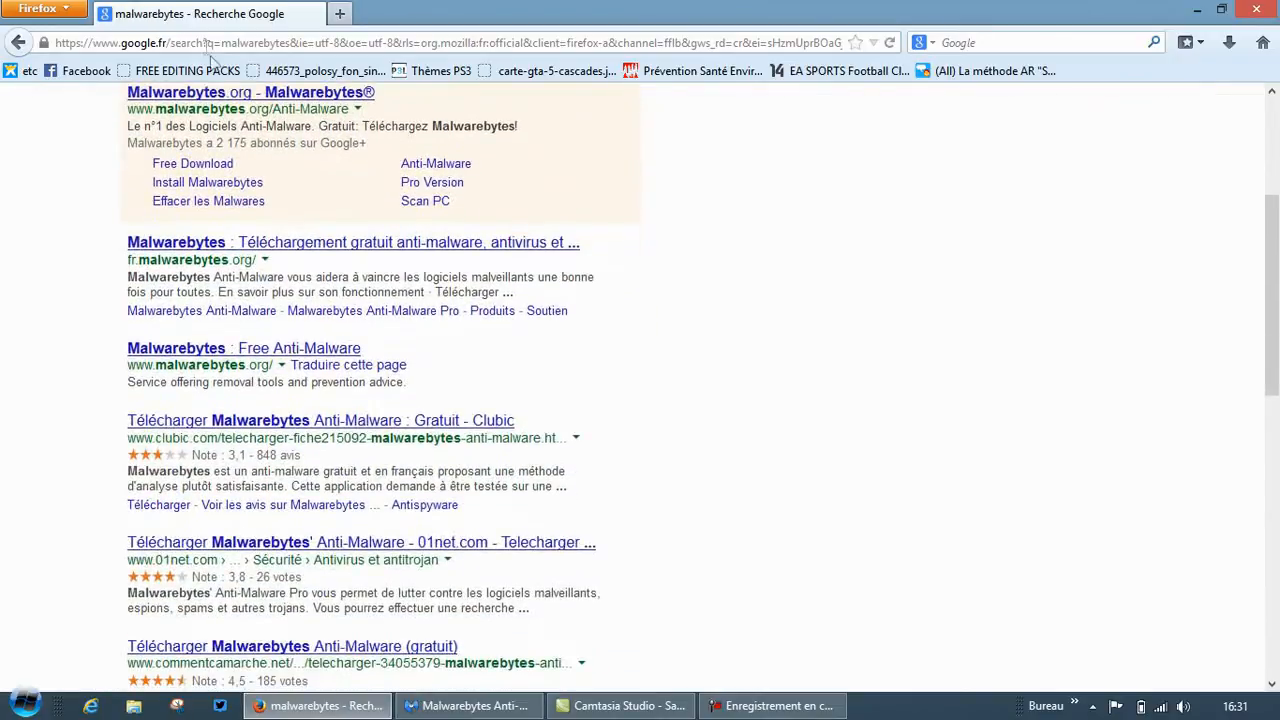
click(350, 424)
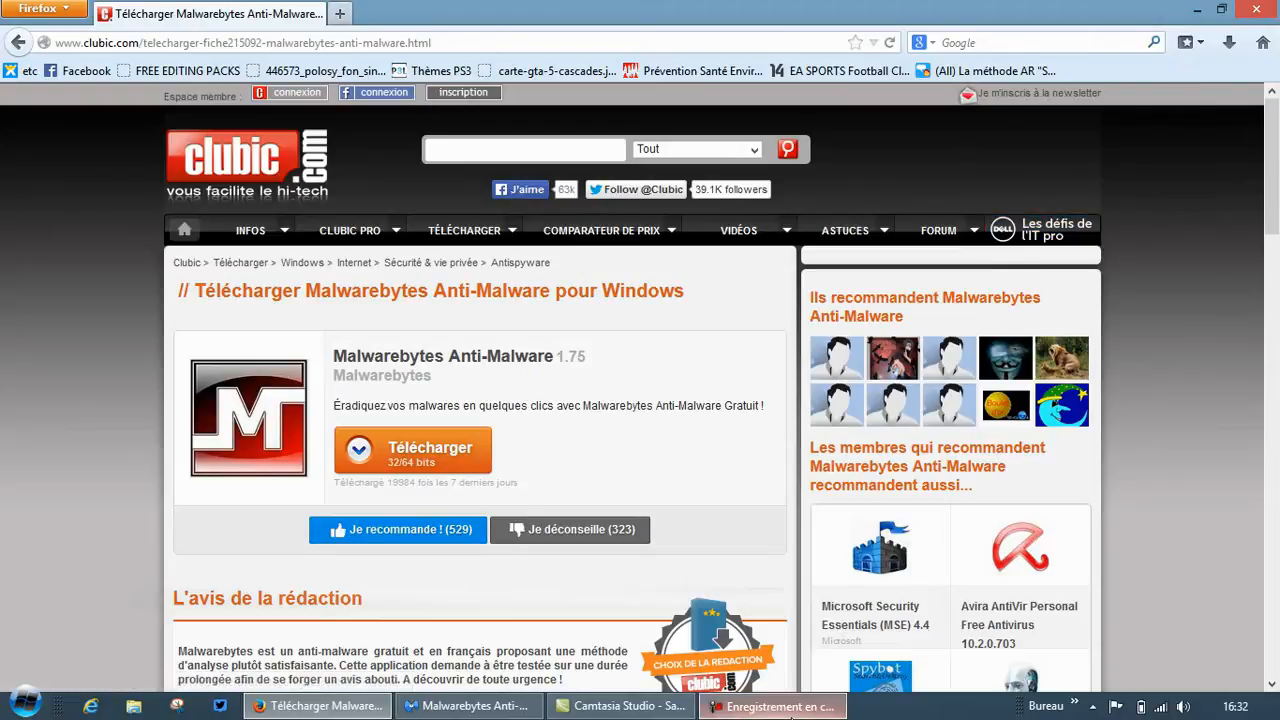
click(790, 705)
click(1182, 622)
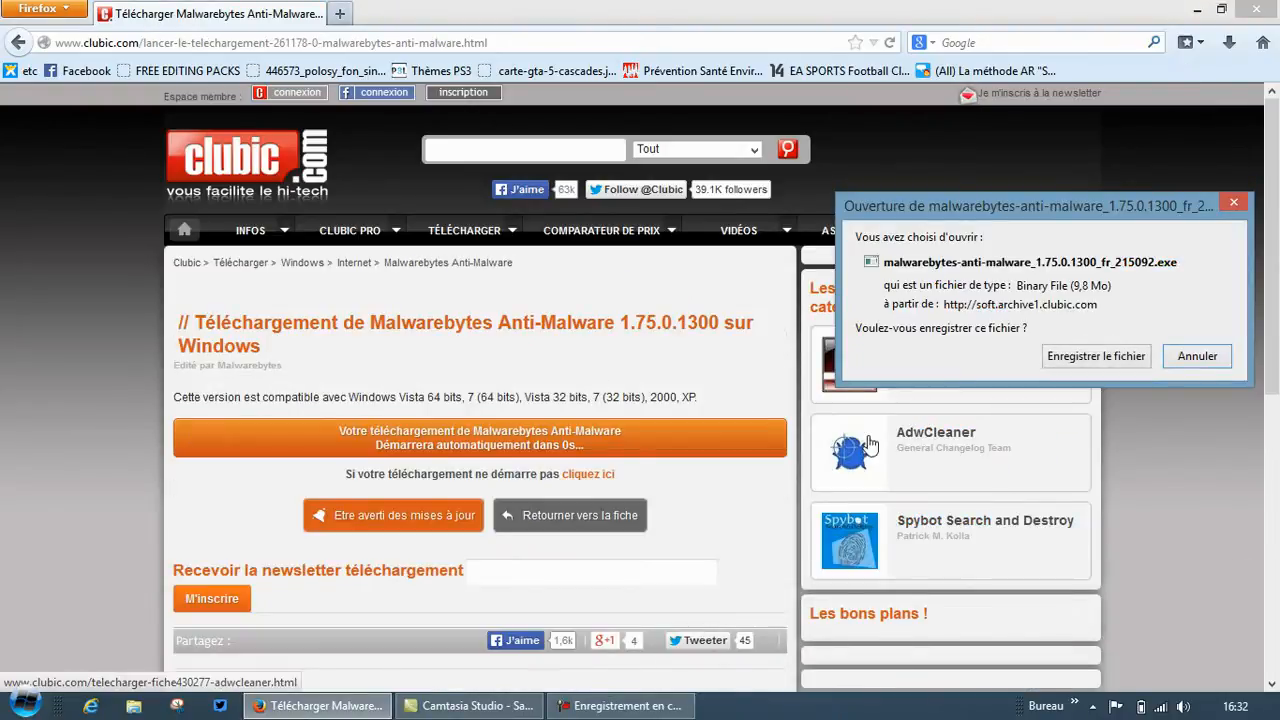
click(1059, 362)
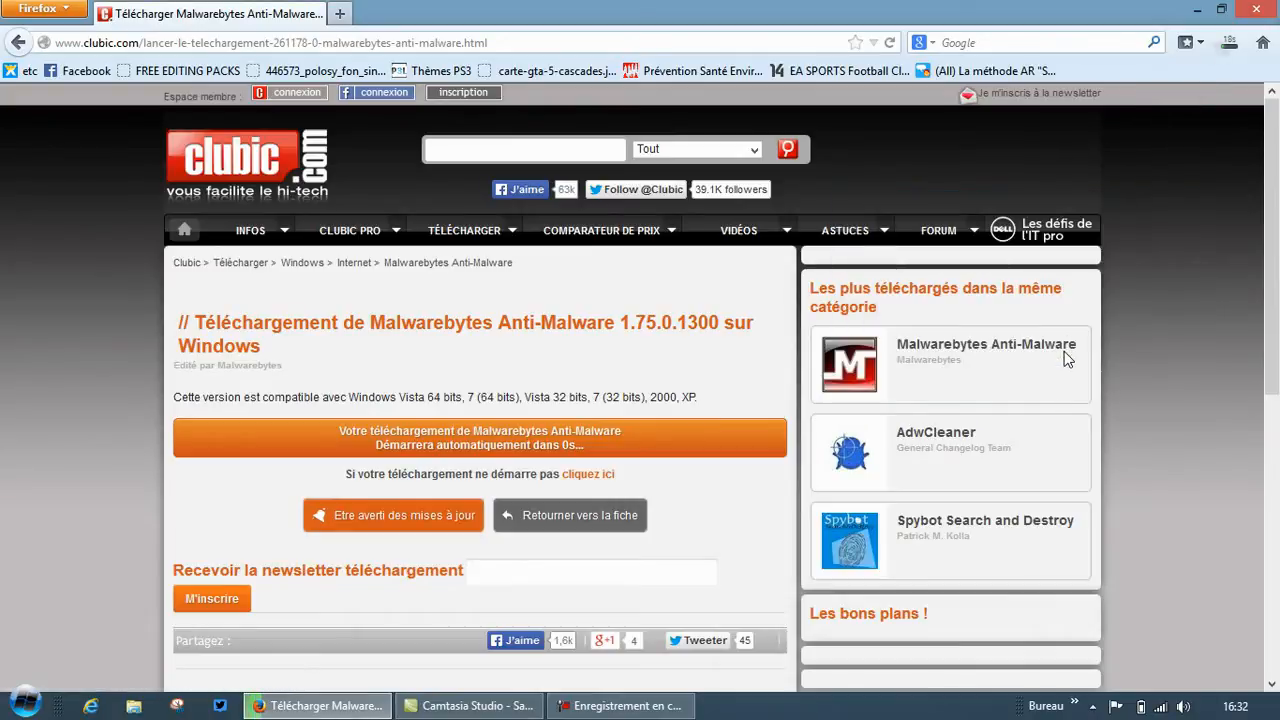
click(1229, 43)
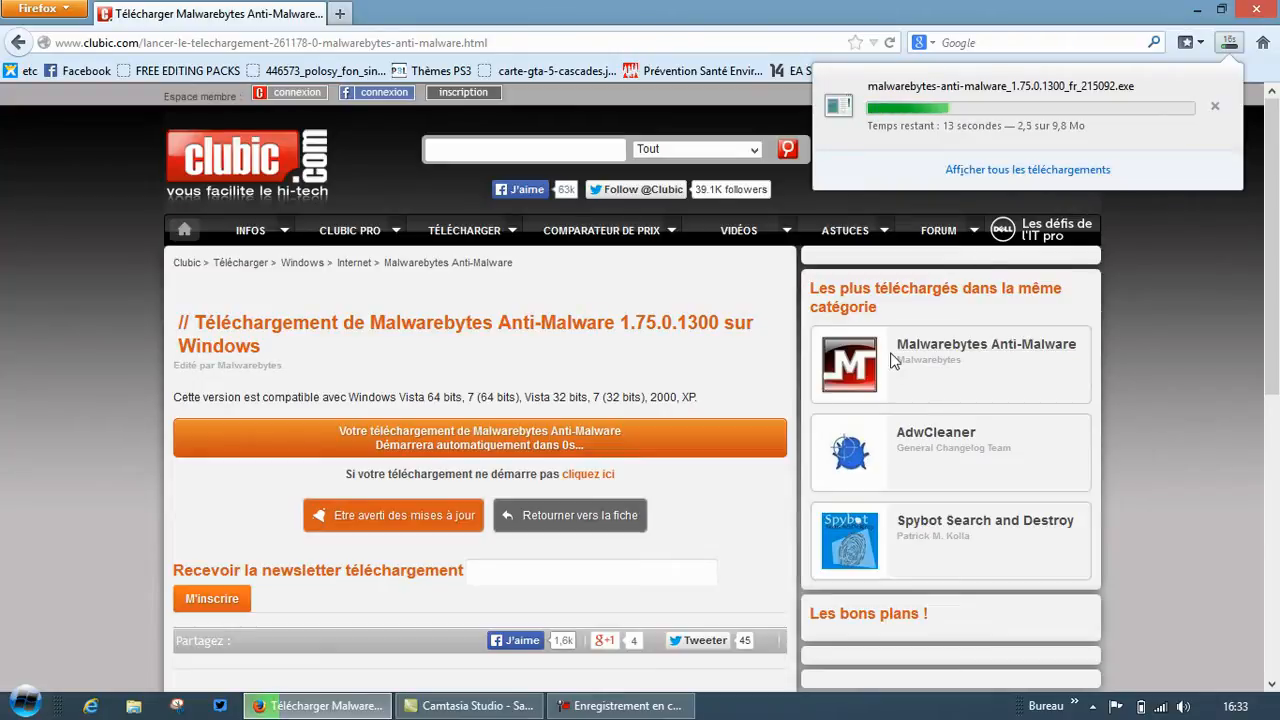
click(620, 706)
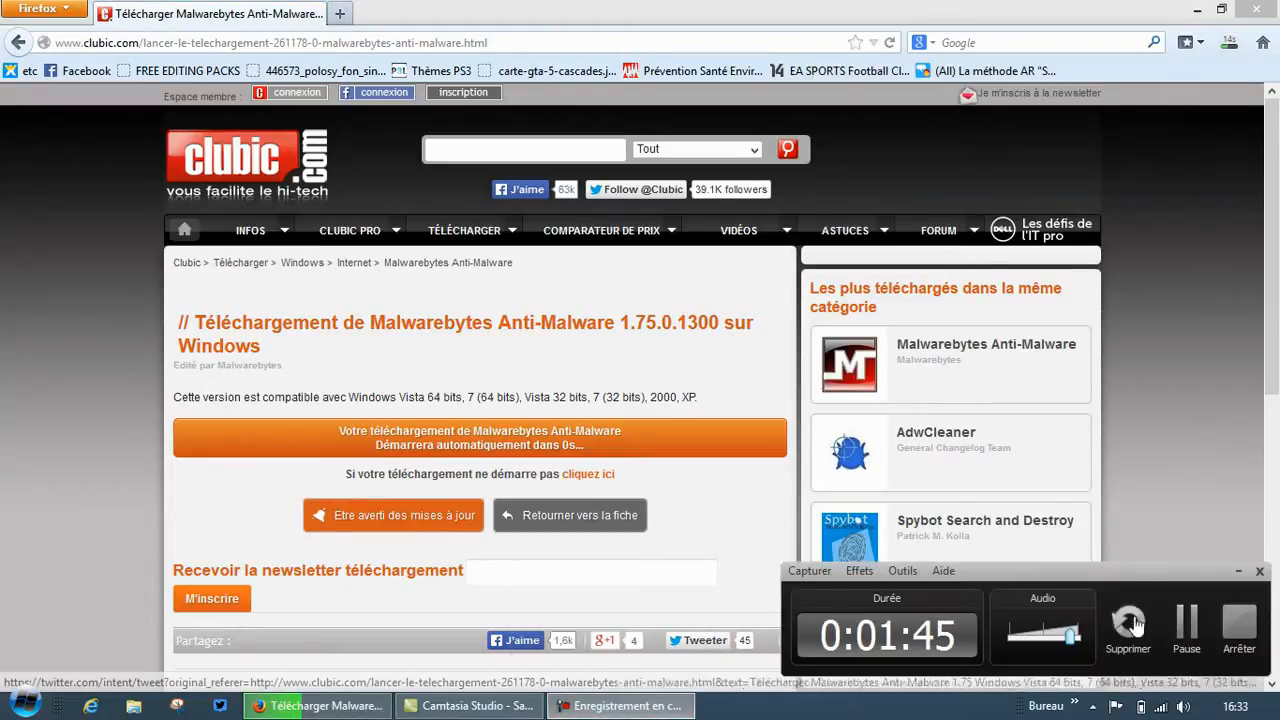
click(1177, 626)
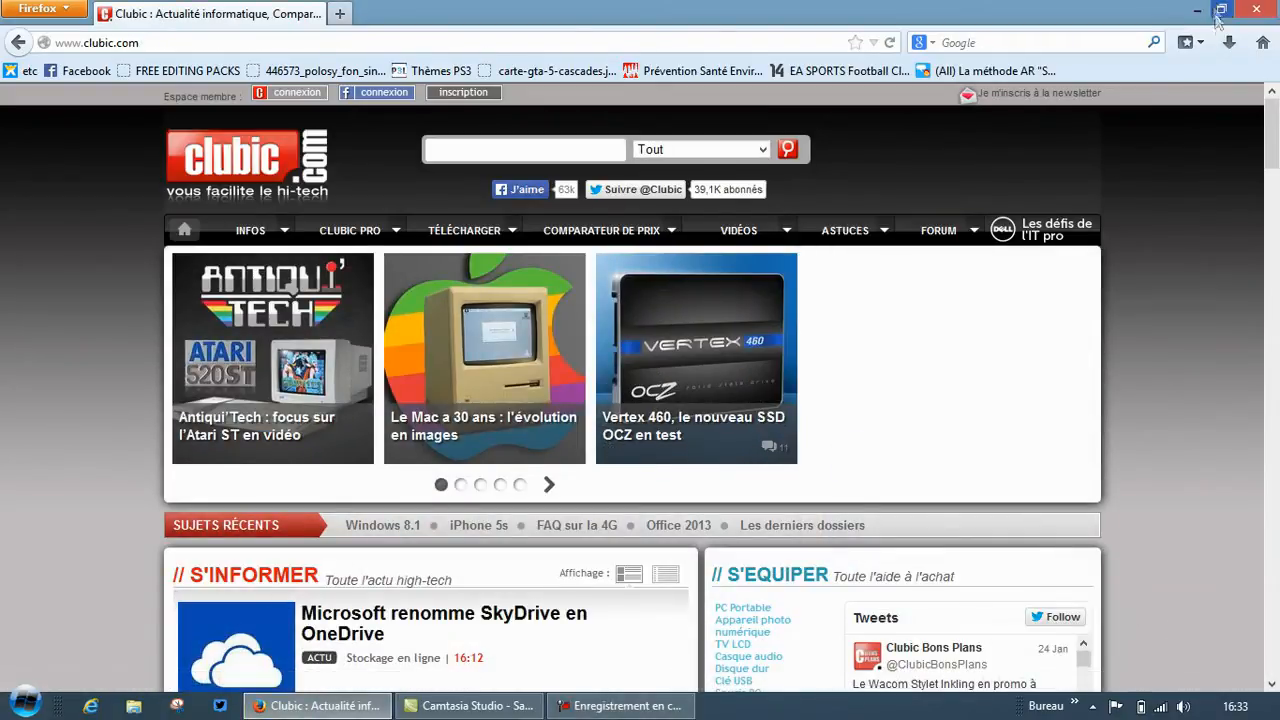
Run the downloaded Malwarebytes installer, minimize the browser and accept Français as the setup language.
click(1228, 45)
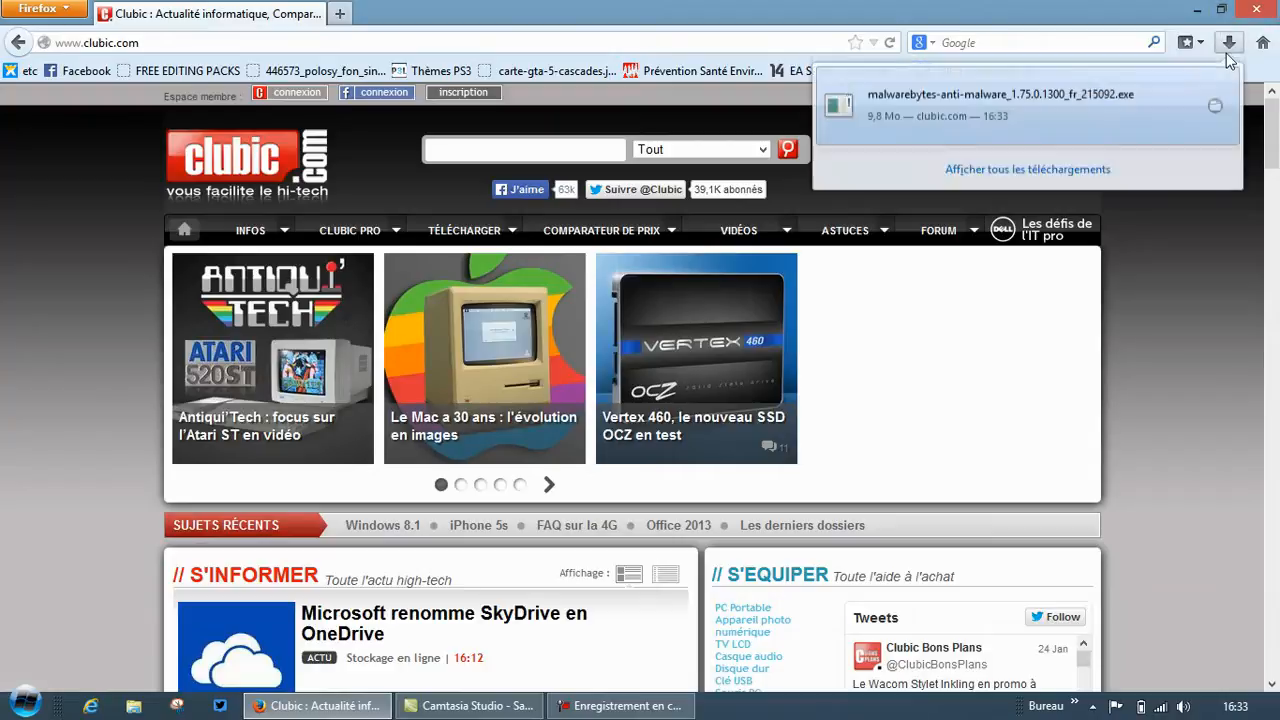
click(1161, 117)
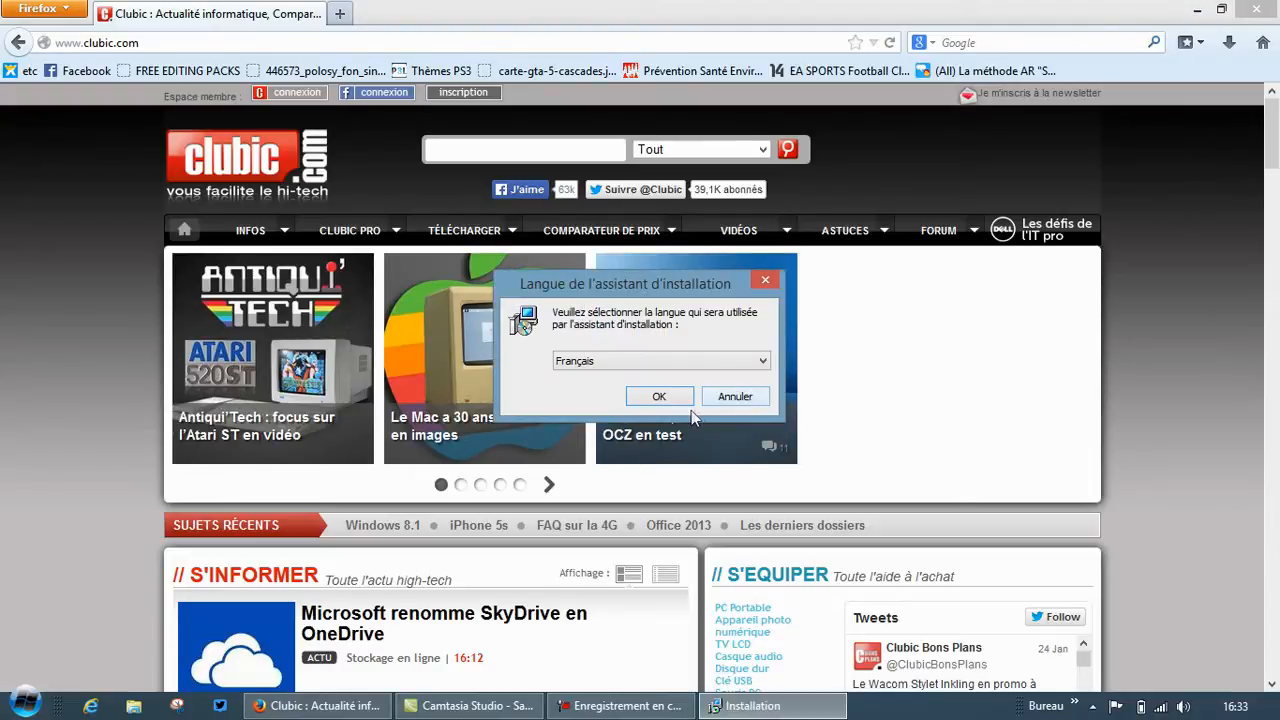
click(1202, 8)
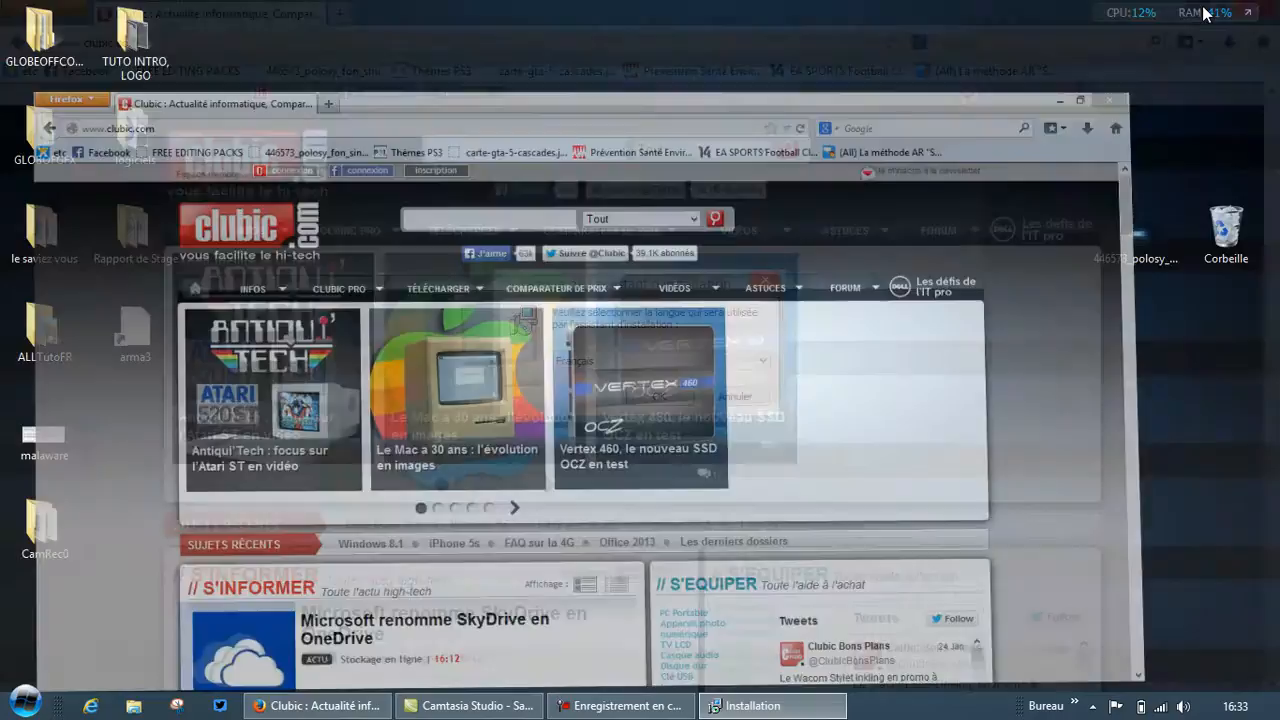
click(661, 396)
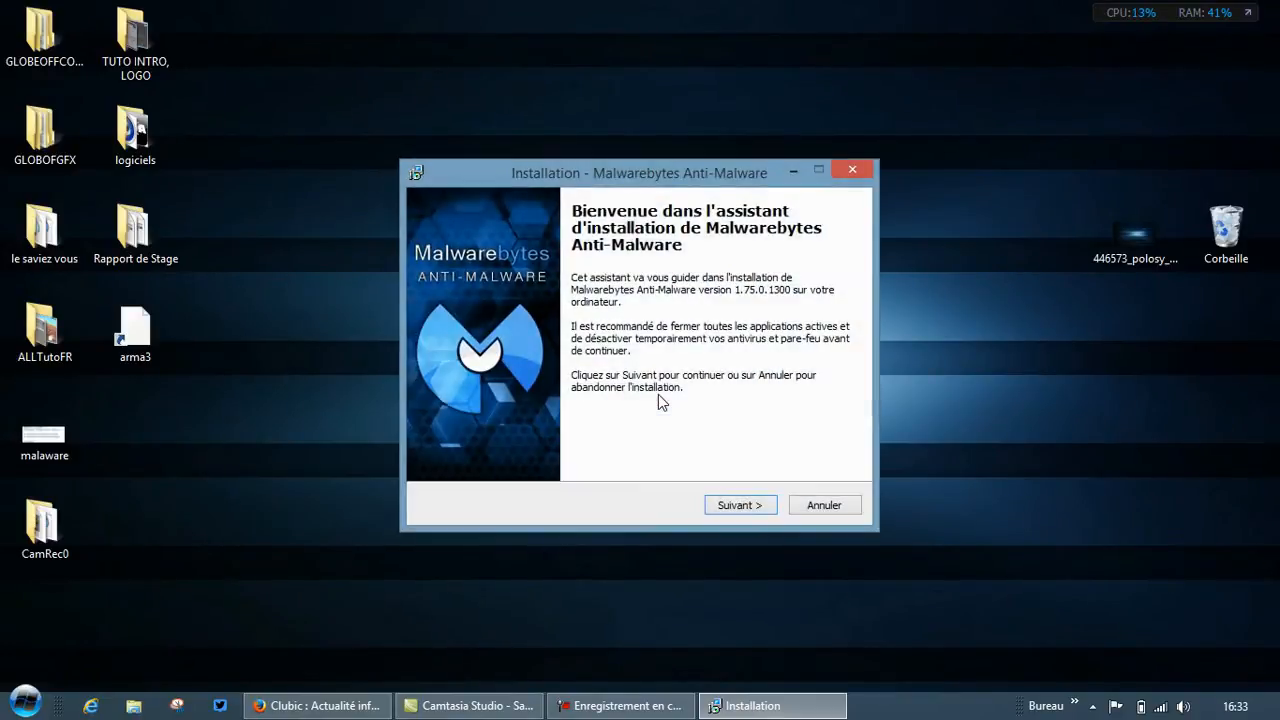
Start the Malwarebytes setup wizard, accept the license agreement and continue to the destination folder choice.
click(743, 506)
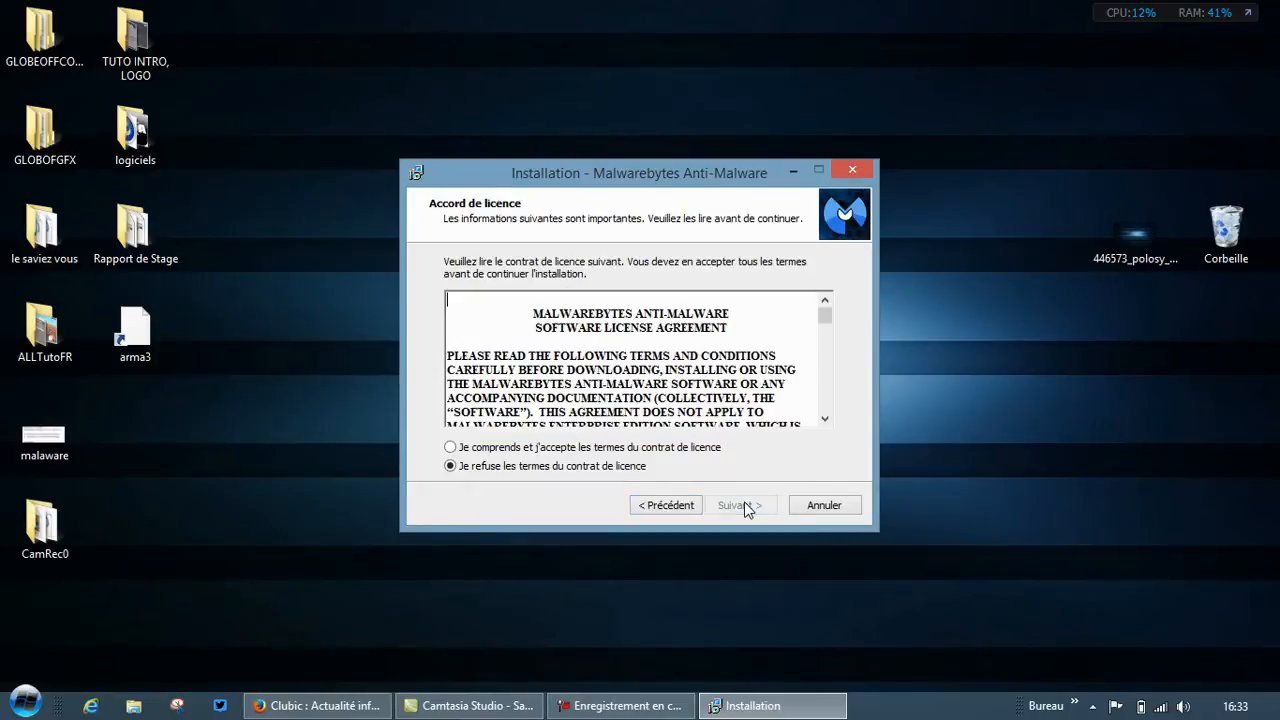
click(671, 449)
click(746, 510)
click(748, 506)
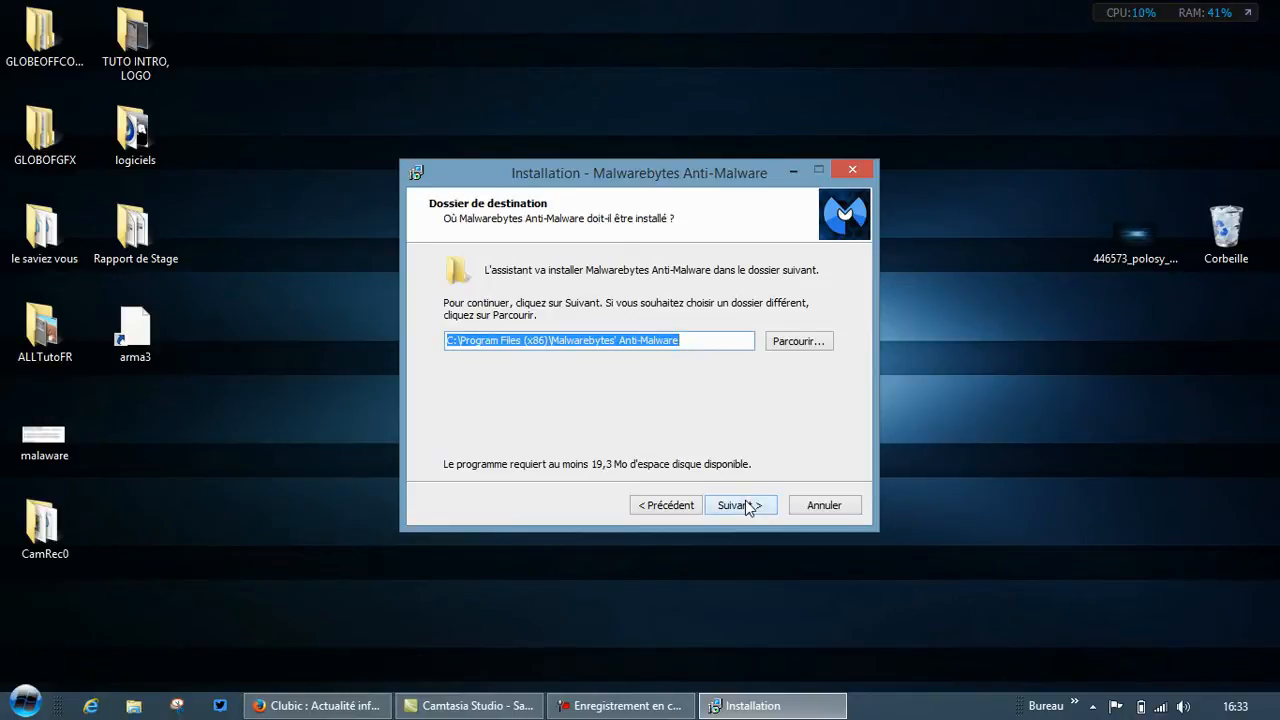
Try to install into the existing Malwarebytes' Anti-Malware folder, keeping the default Start menu folder and a desktop icon.
click(748, 506)
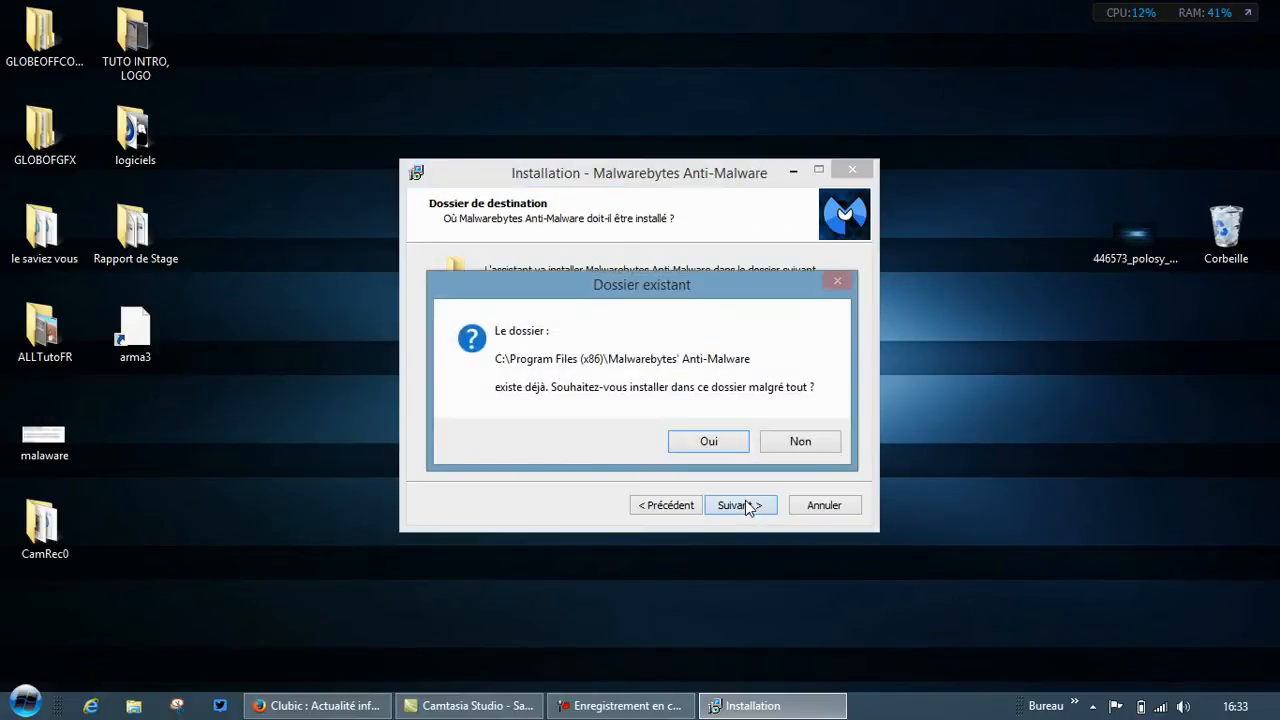
click(679, 442)
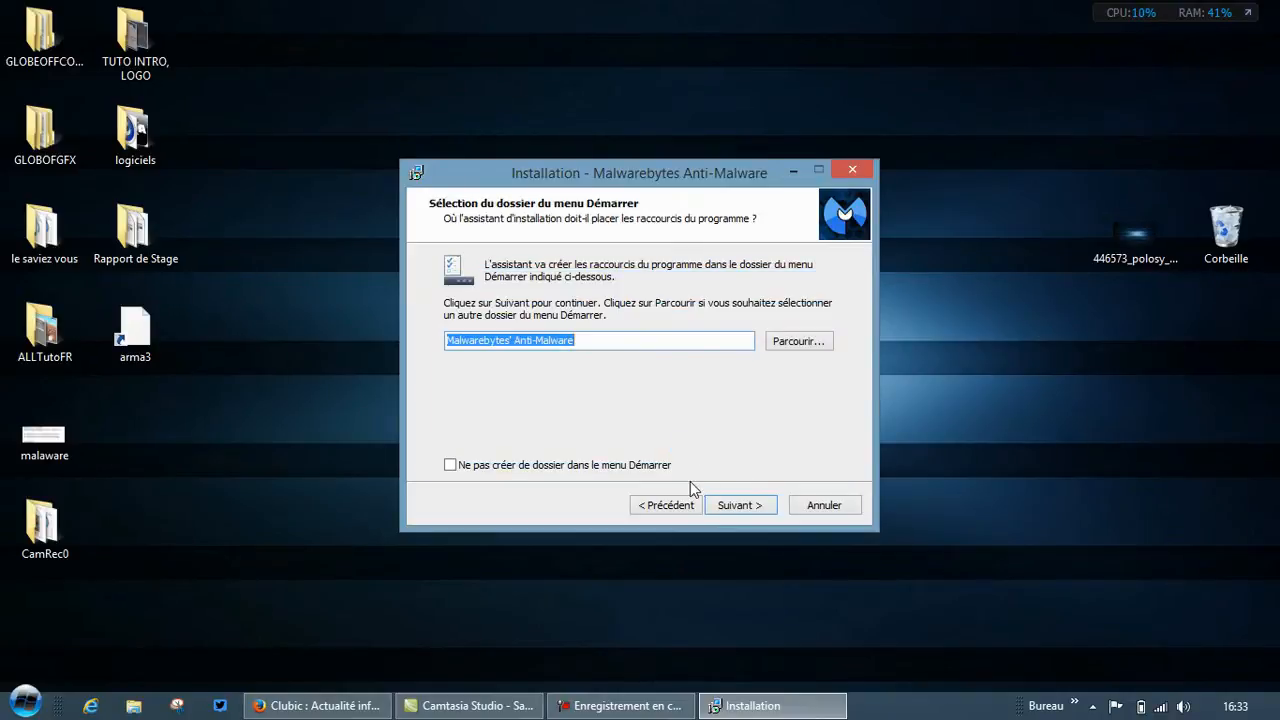
click(734, 510)
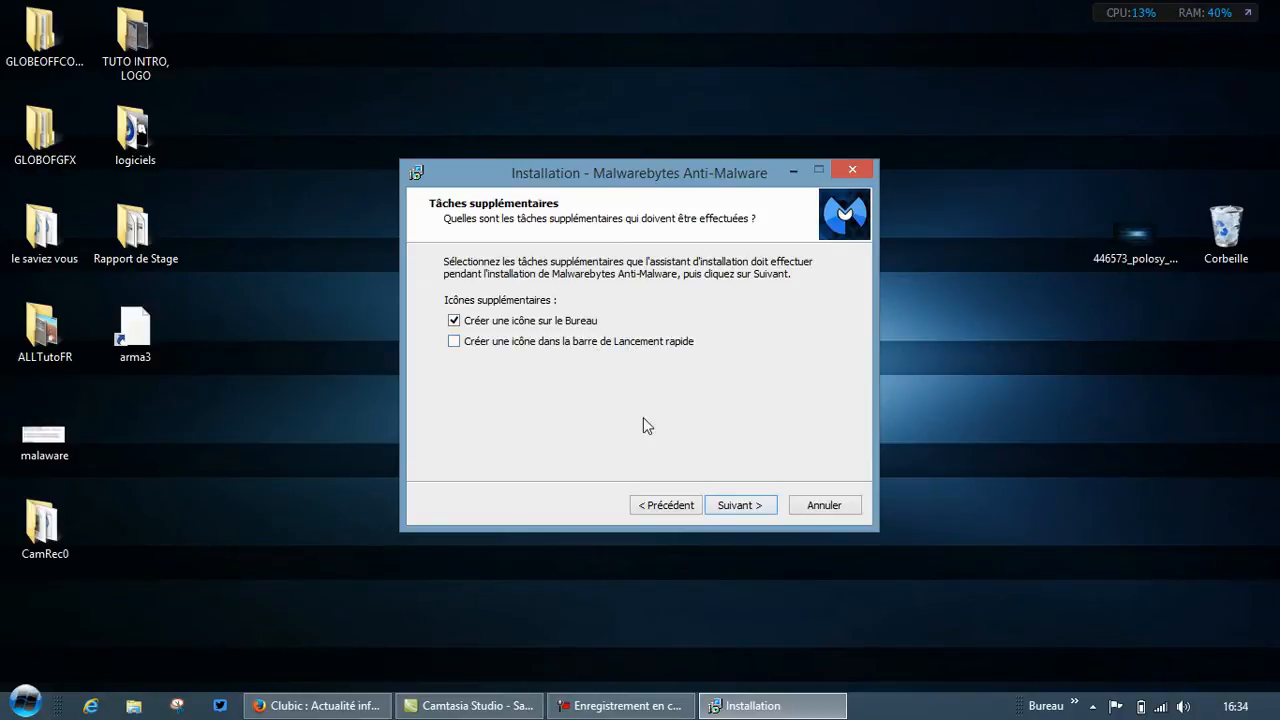
click(765, 512)
click(765, 512)
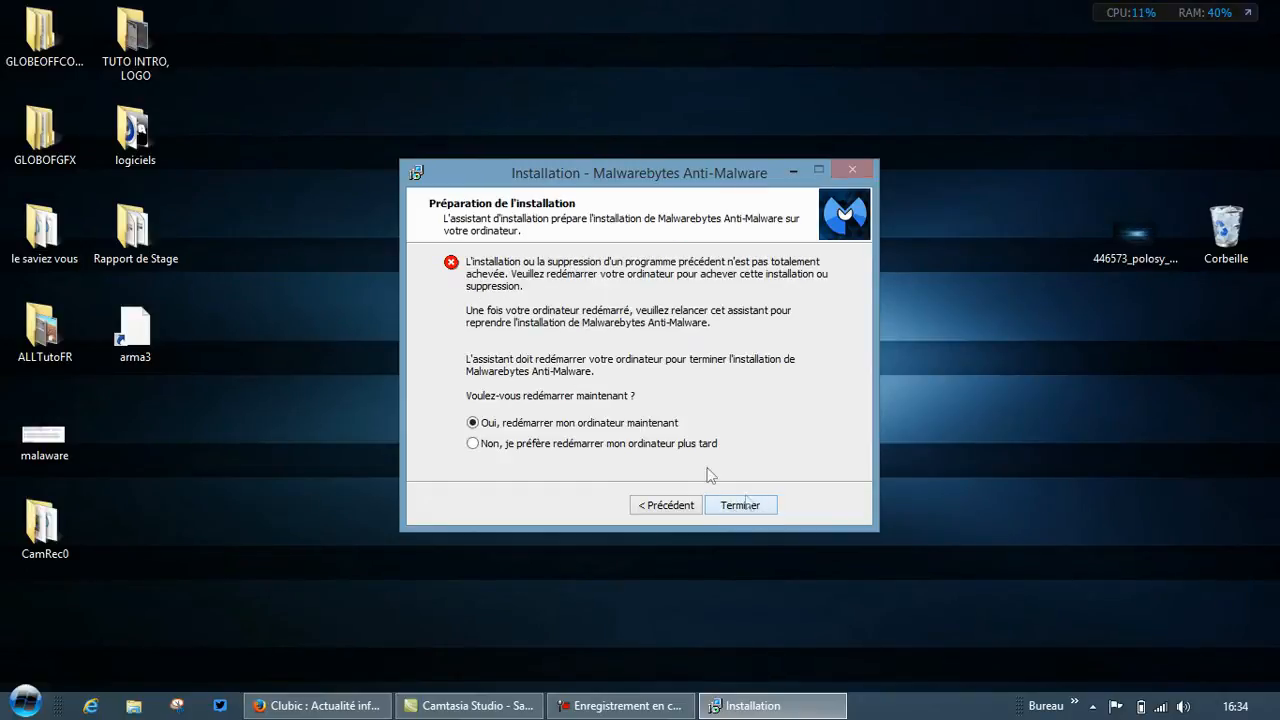
Choose to restart the computer later and exit the setup wizard.
click(675, 452)
click(718, 502)
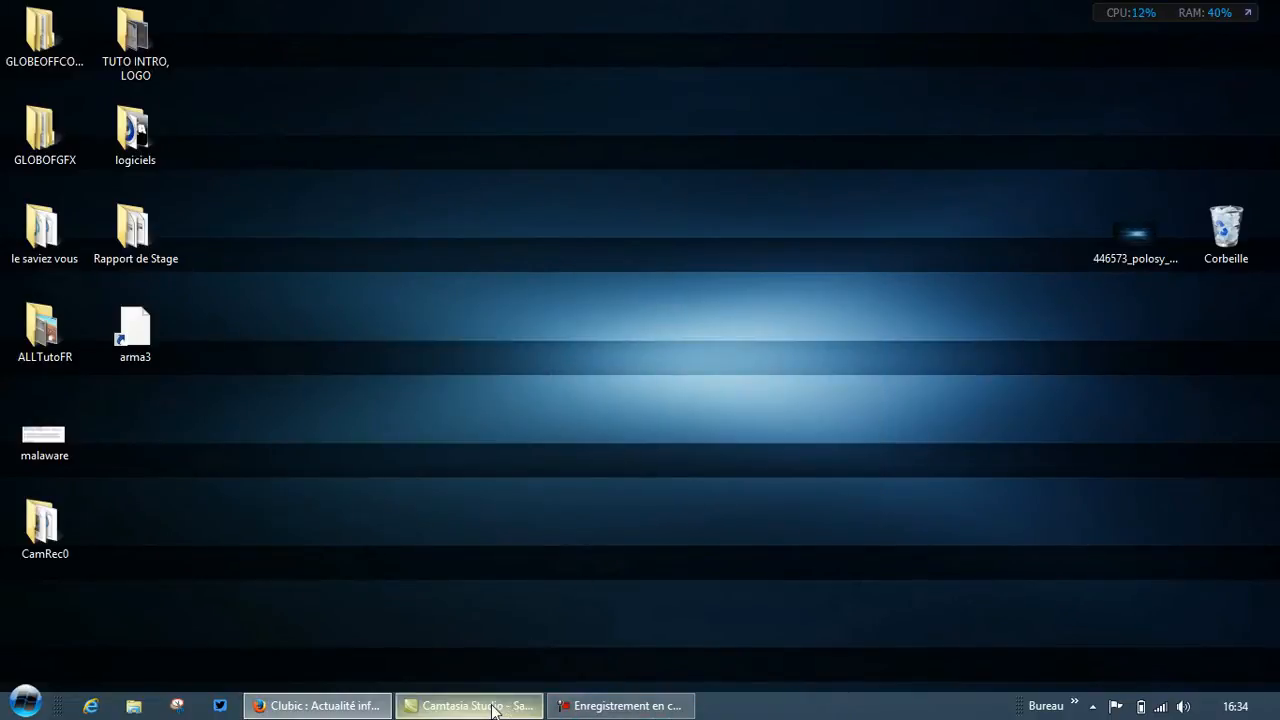
Look through the shortcuts in the logiciels folder on the desktop, then close the folder.
click(357, 714)
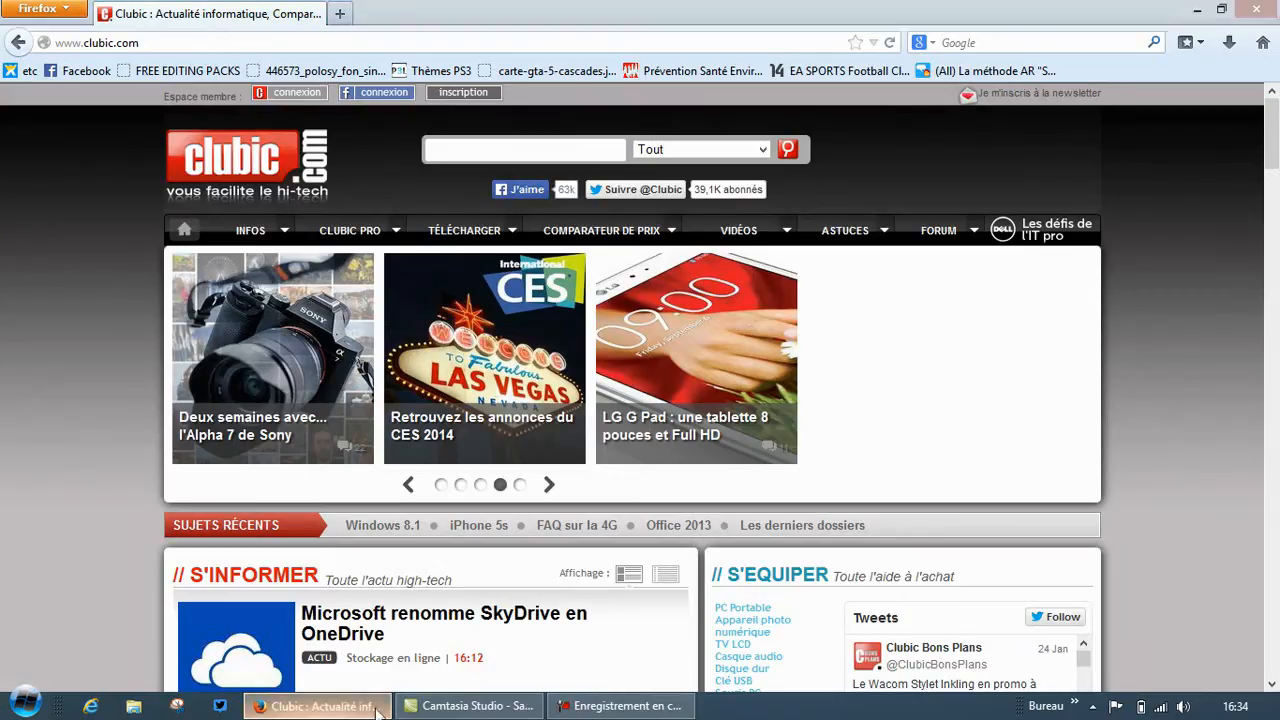
click(377, 712)
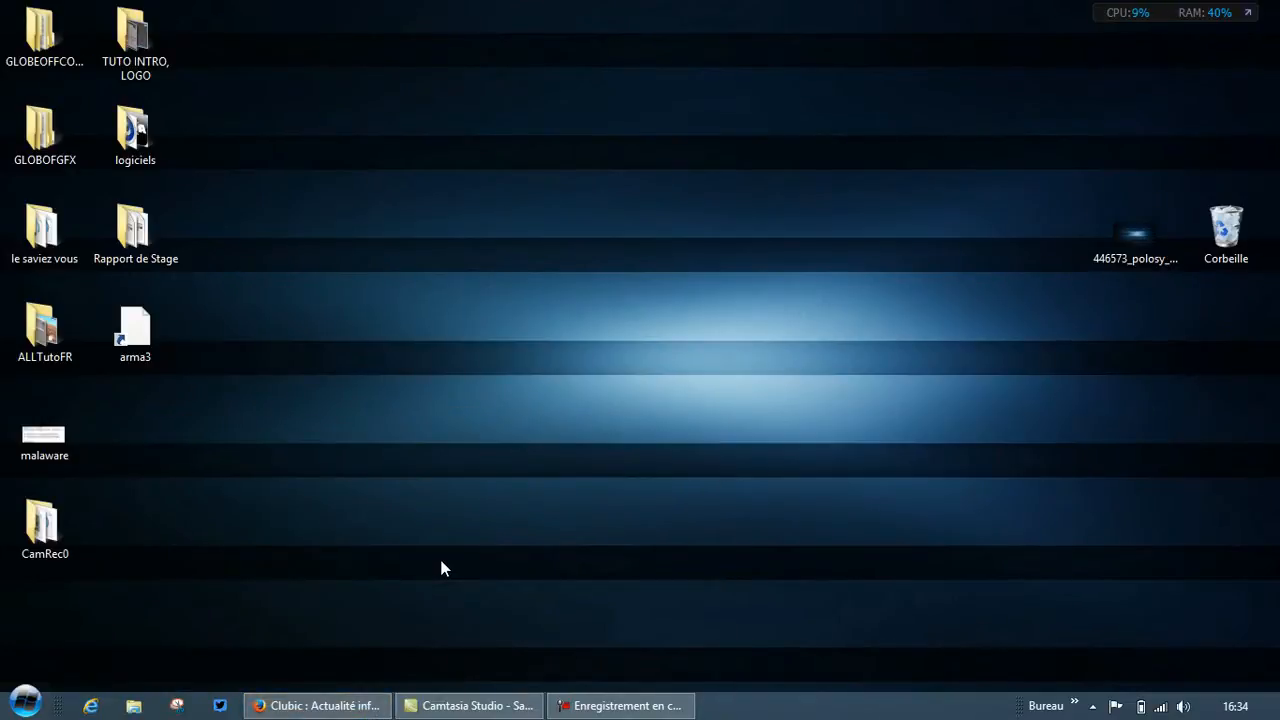
double_click(128, 140)
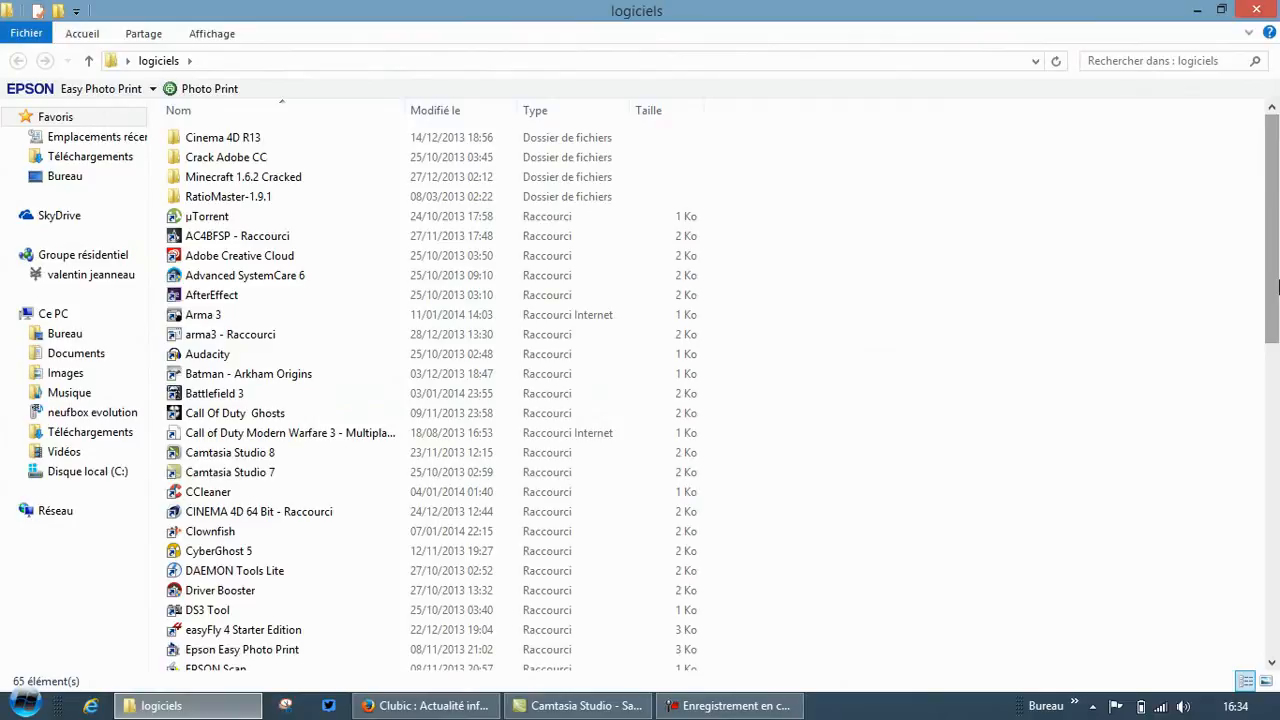
scroll(1277, 287, down, 10)
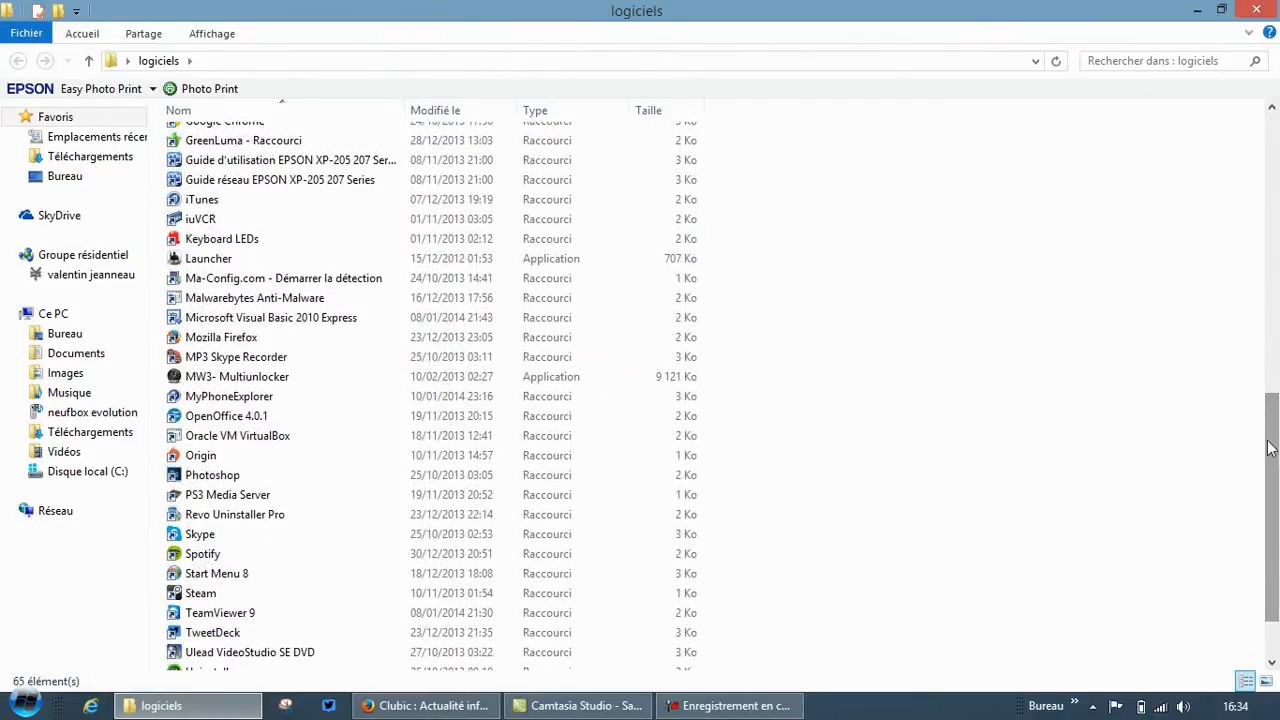
key(alt+F4)
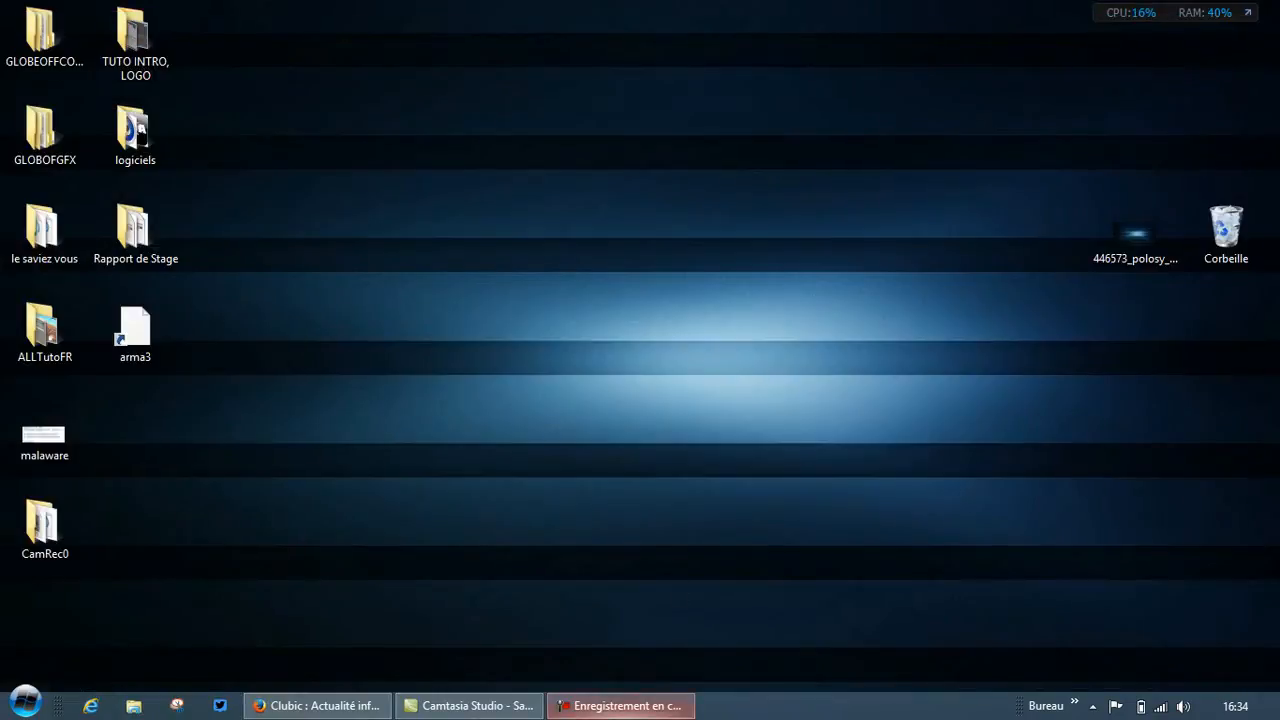
mouse_move(620, 705)
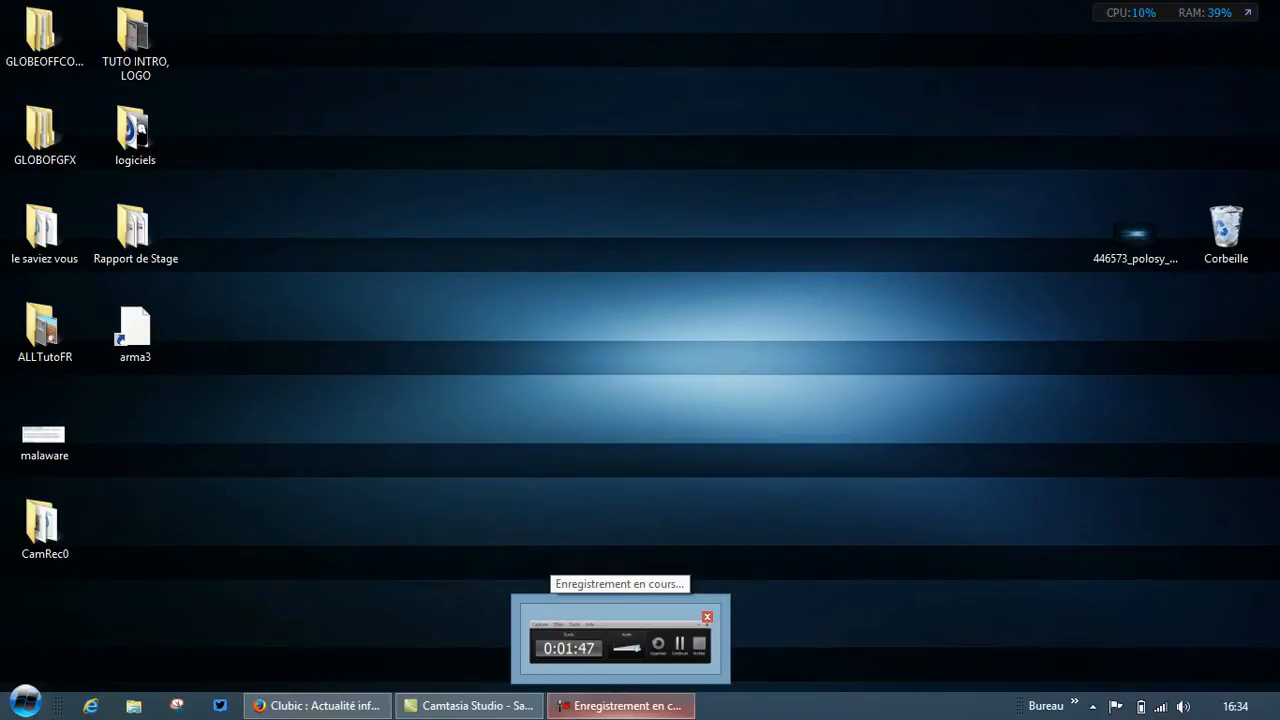
click(620, 705)
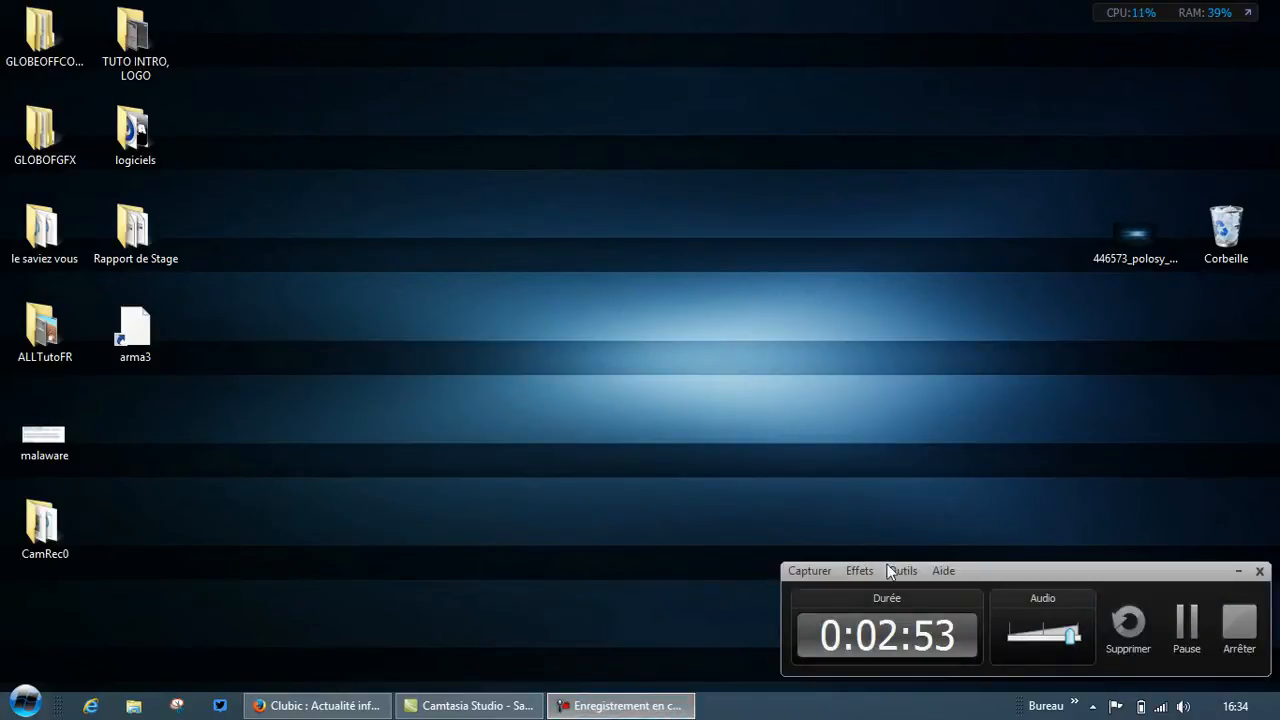
click(1236, 630)
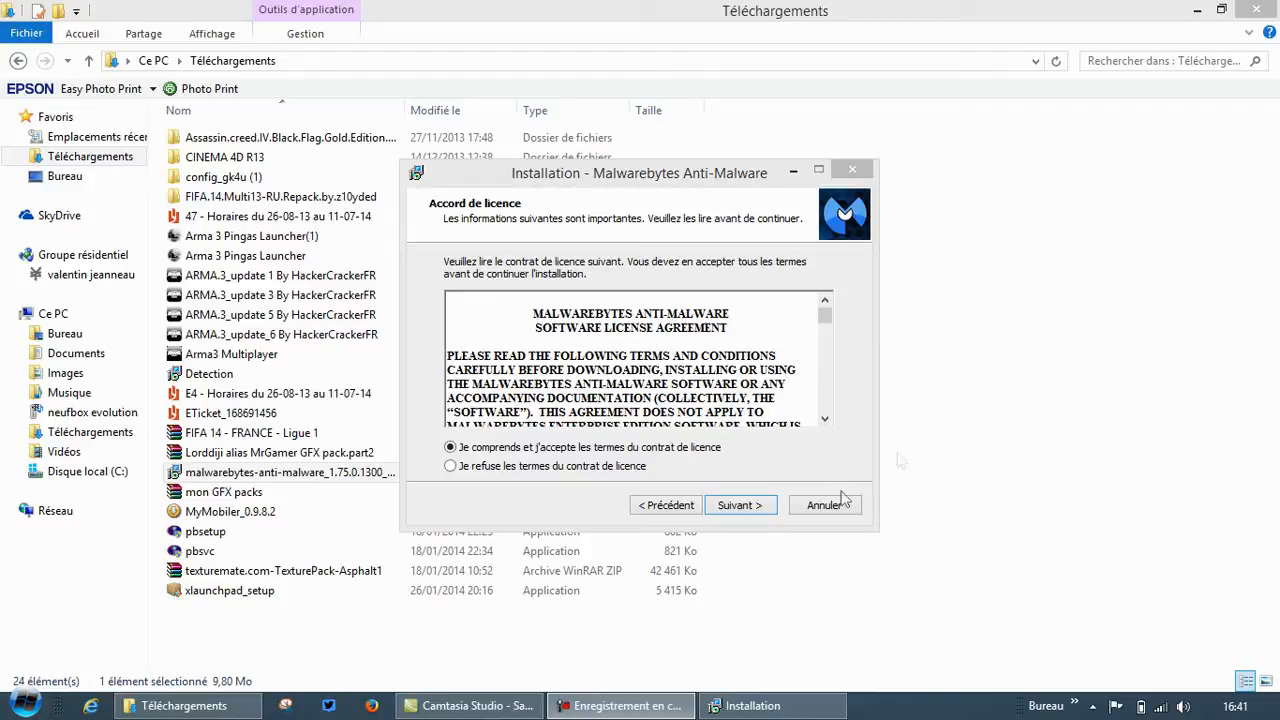
Install Malwarebytes Anti-Malware with the accepted license, the default destination and Start menu folders, and a desktop icon.
click(740, 505)
click(740, 505)
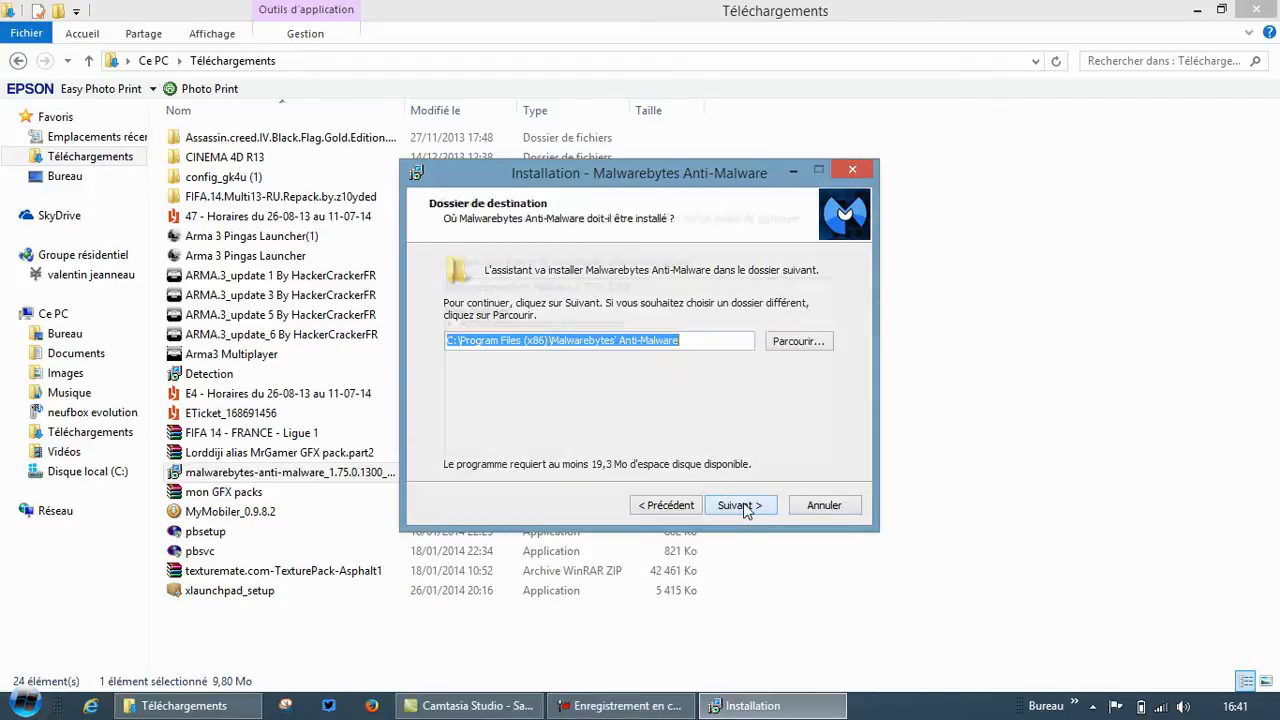
click(740, 505)
click(740, 505)
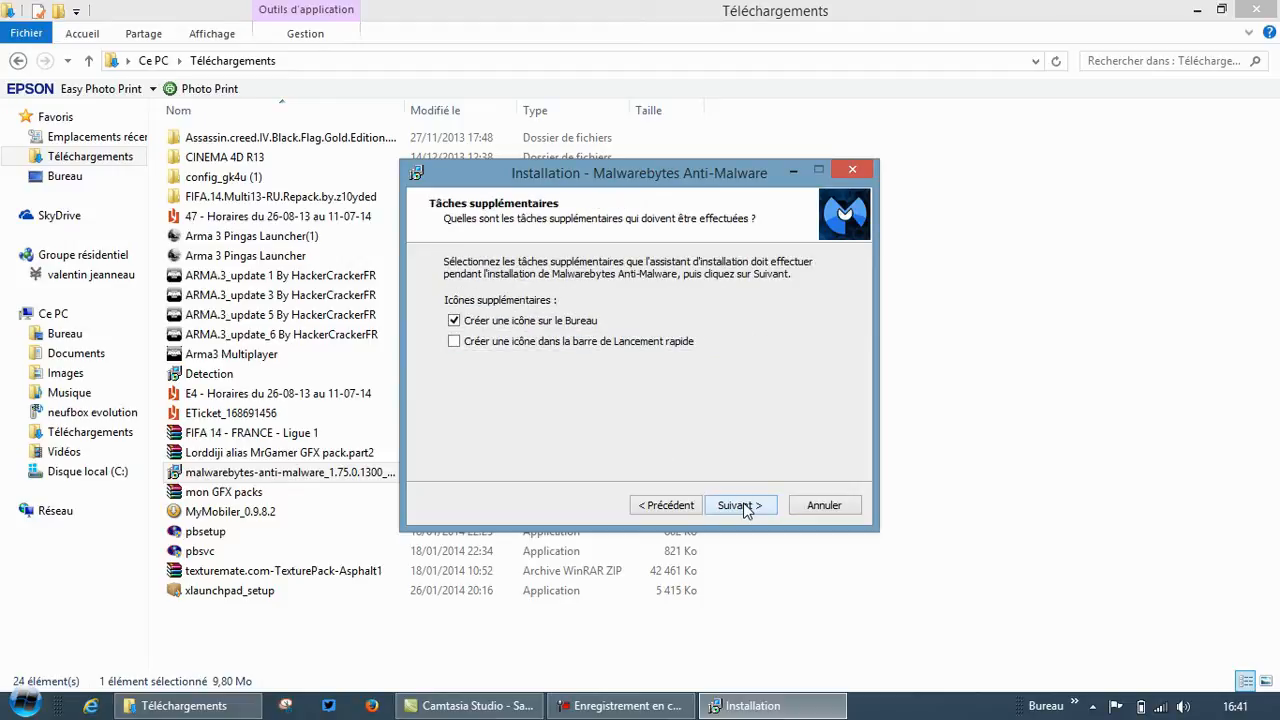
click(740, 505)
click(740, 505)
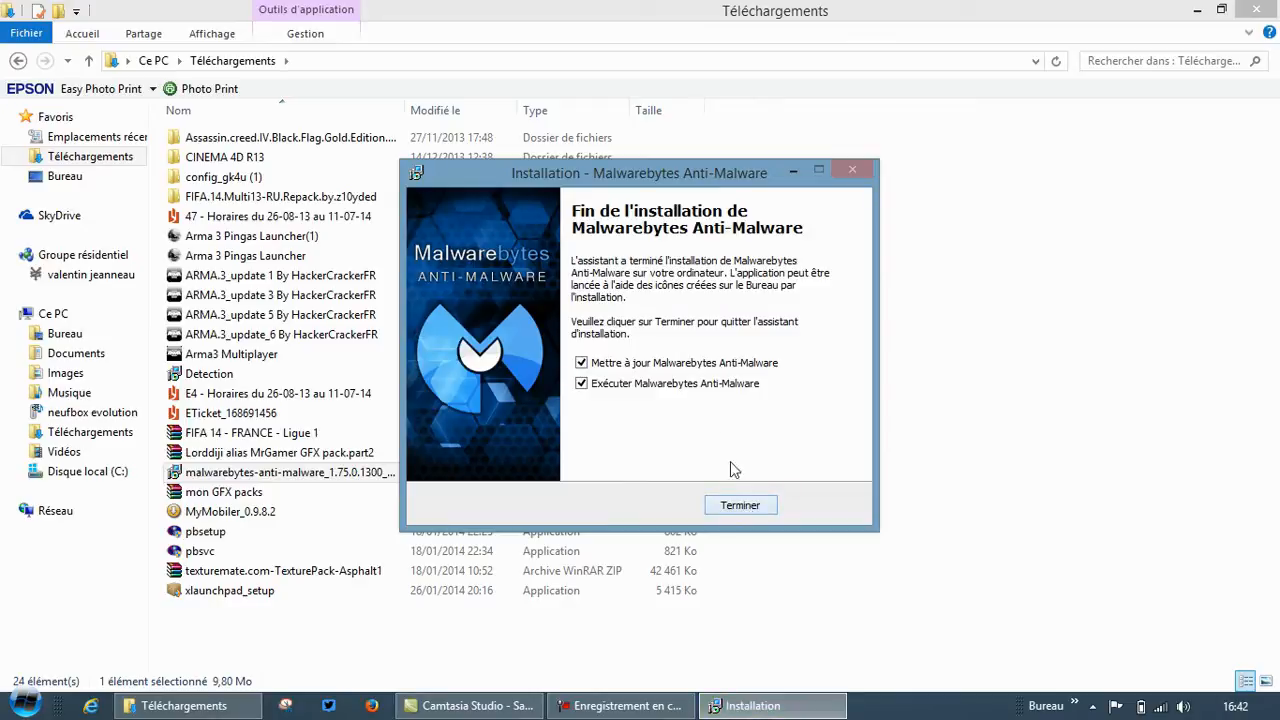
Finish the setup without the update option, launch Malwarebytes Anti-Malware, and decline the outdated database update.
click(733, 366)
click(742, 506)
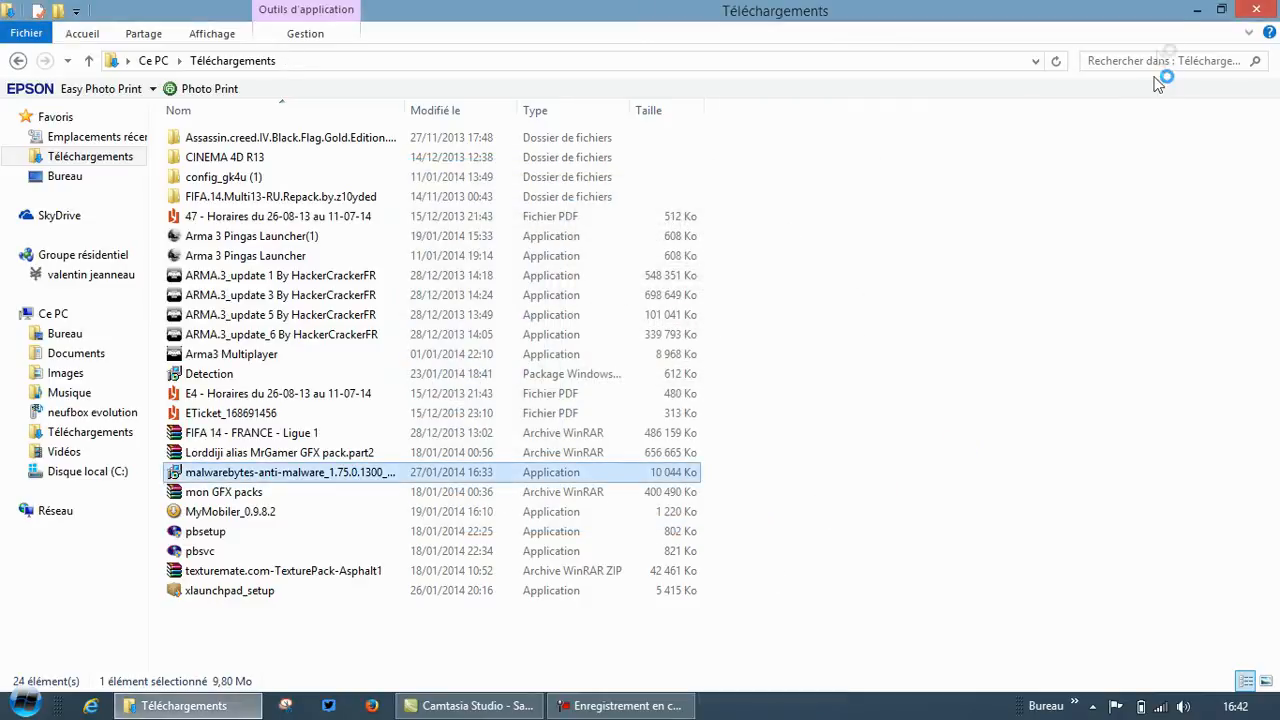
click(1256, 9)
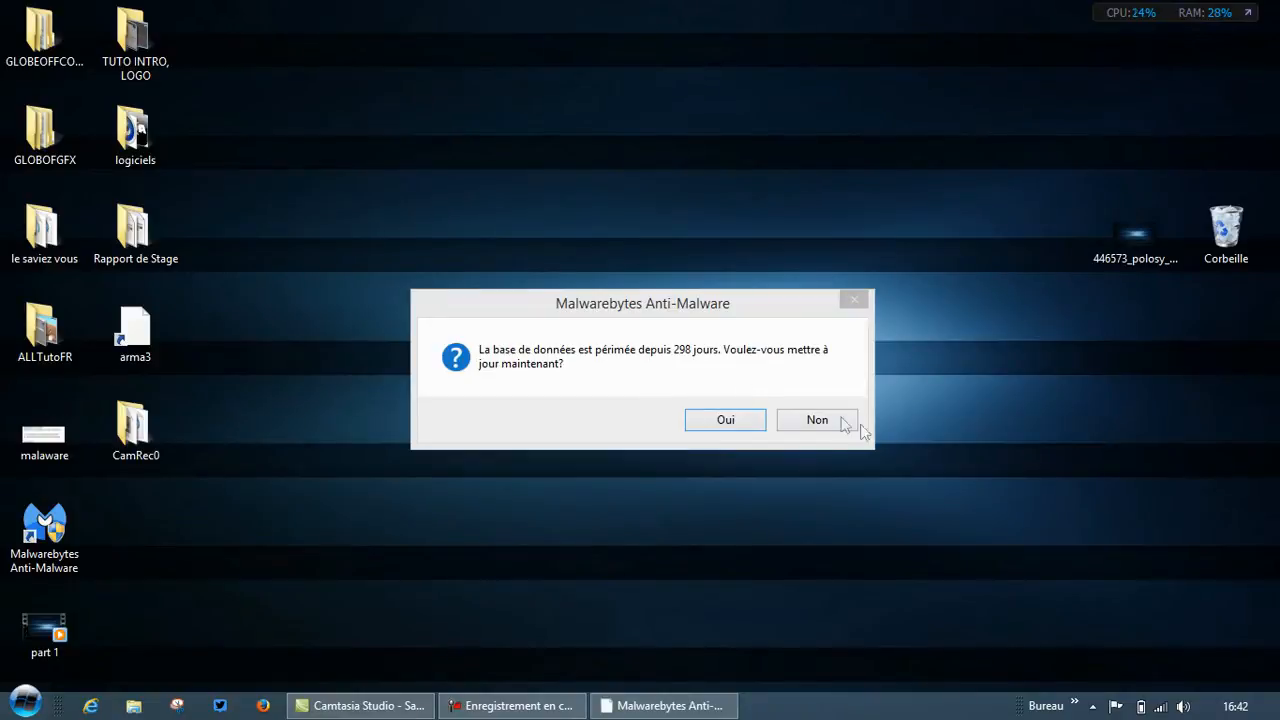
click(820, 427)
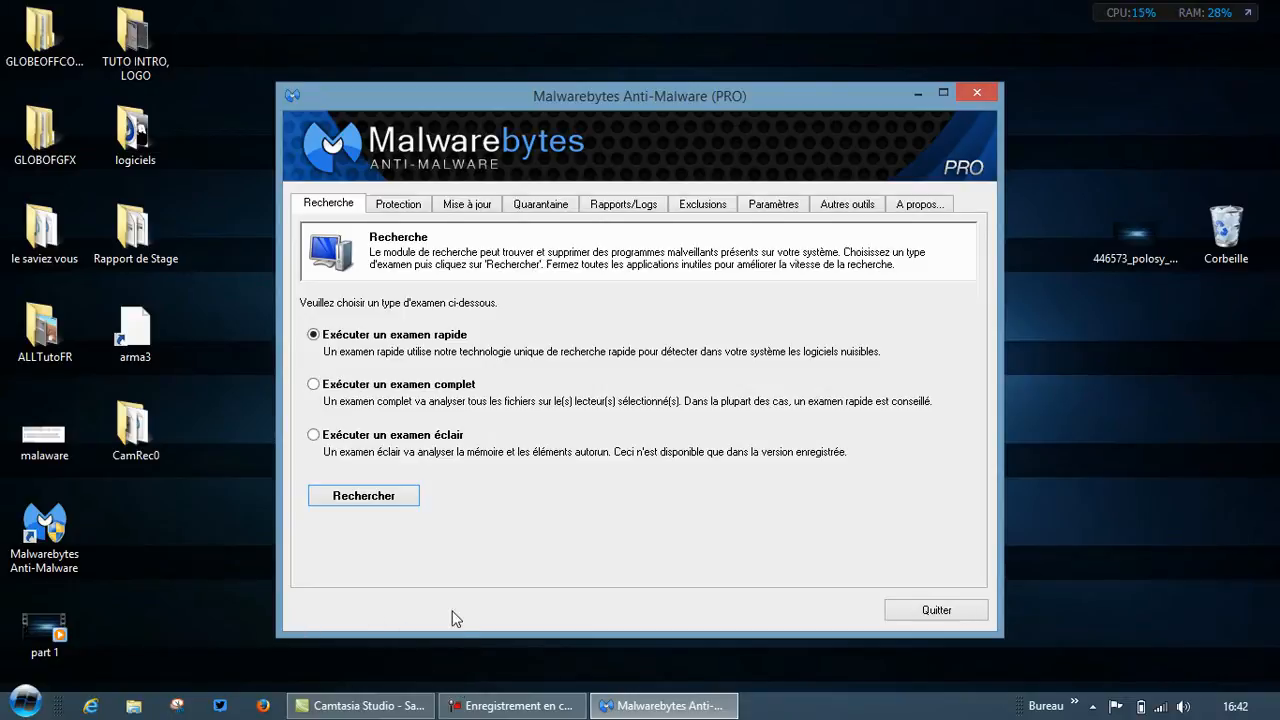
View the malaware image stored on the desktop, then close it.
click(59, 437)
double_click(59, 437)
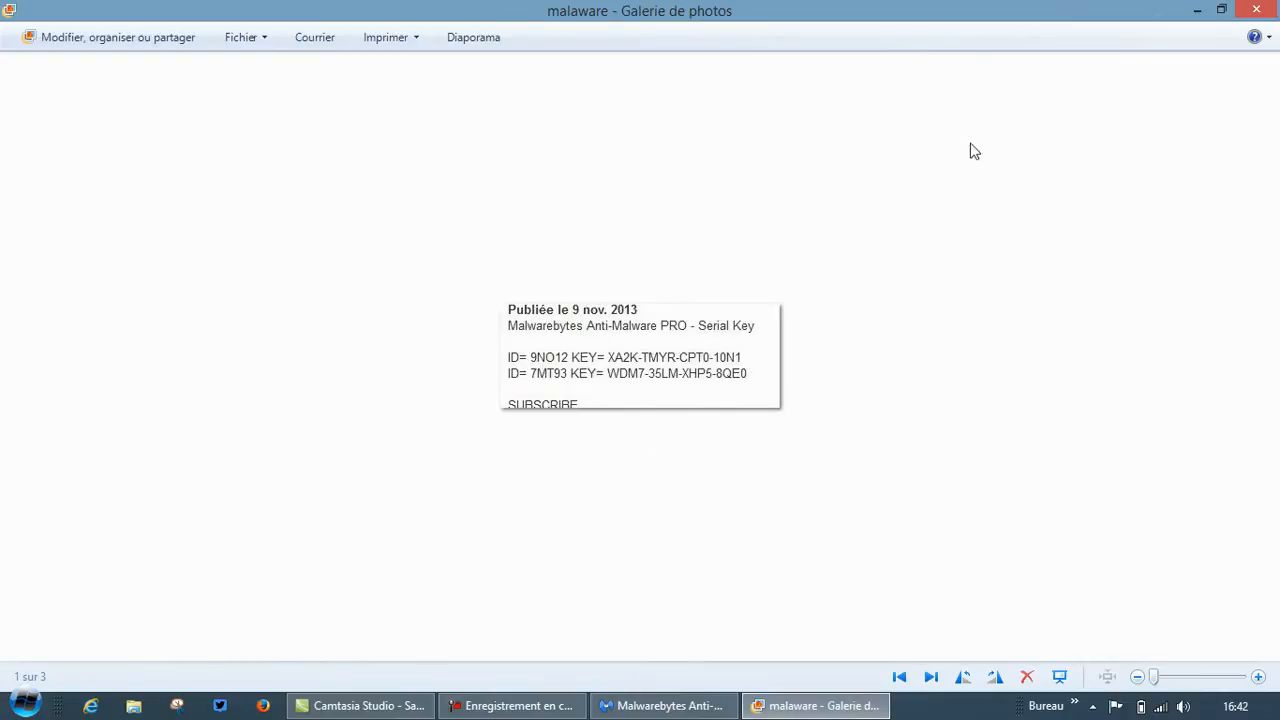
click(1257, 12)
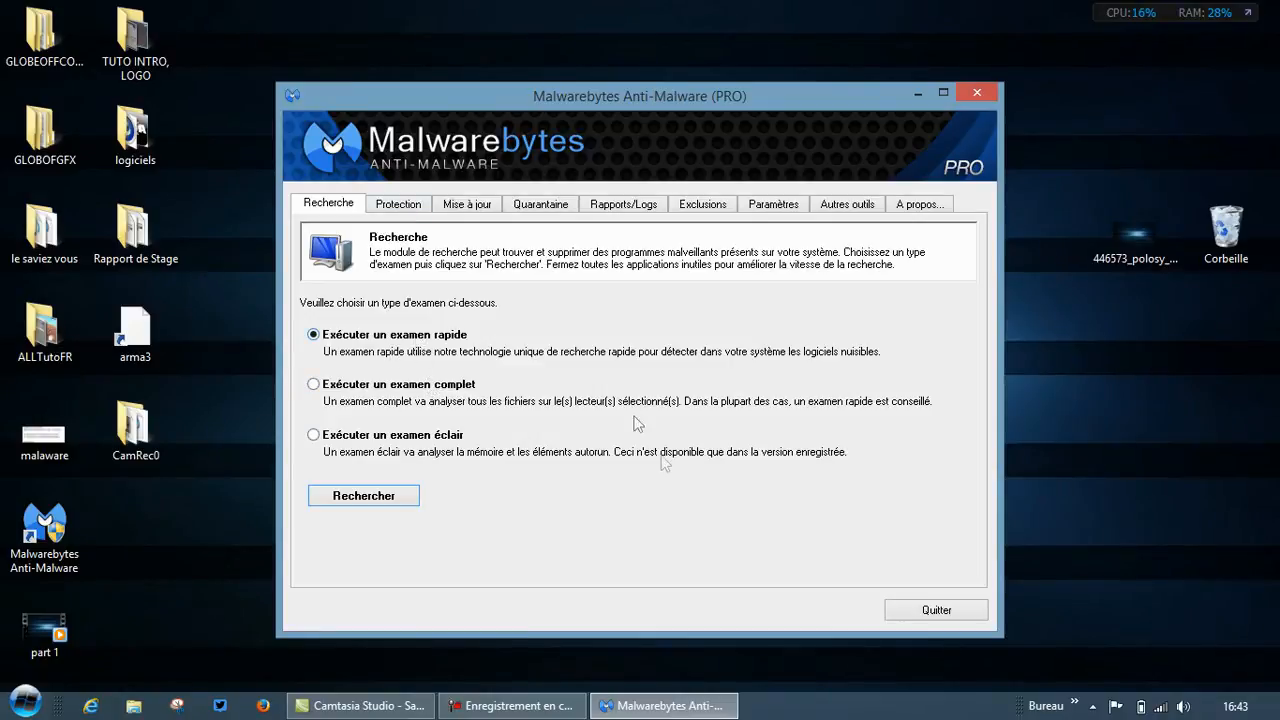
Run a quick scan (examen rapide) of the system and let it complete.
click(395, 495)
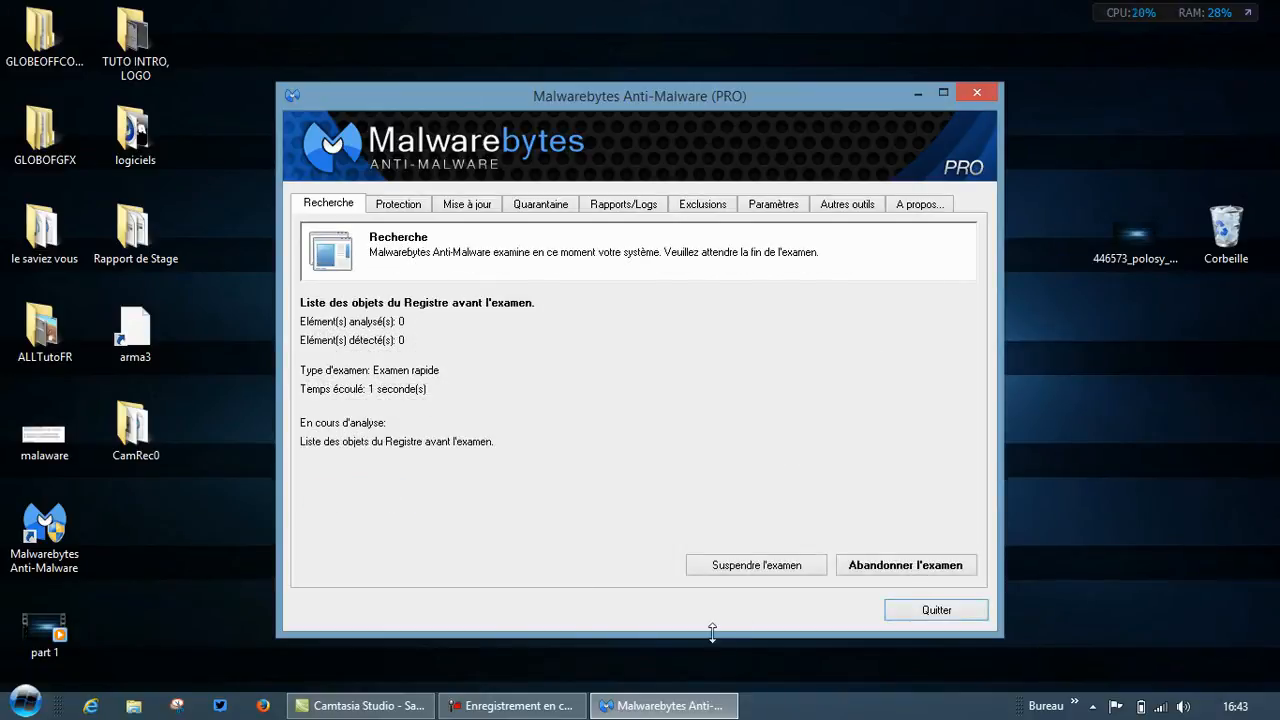
click(510, 706)
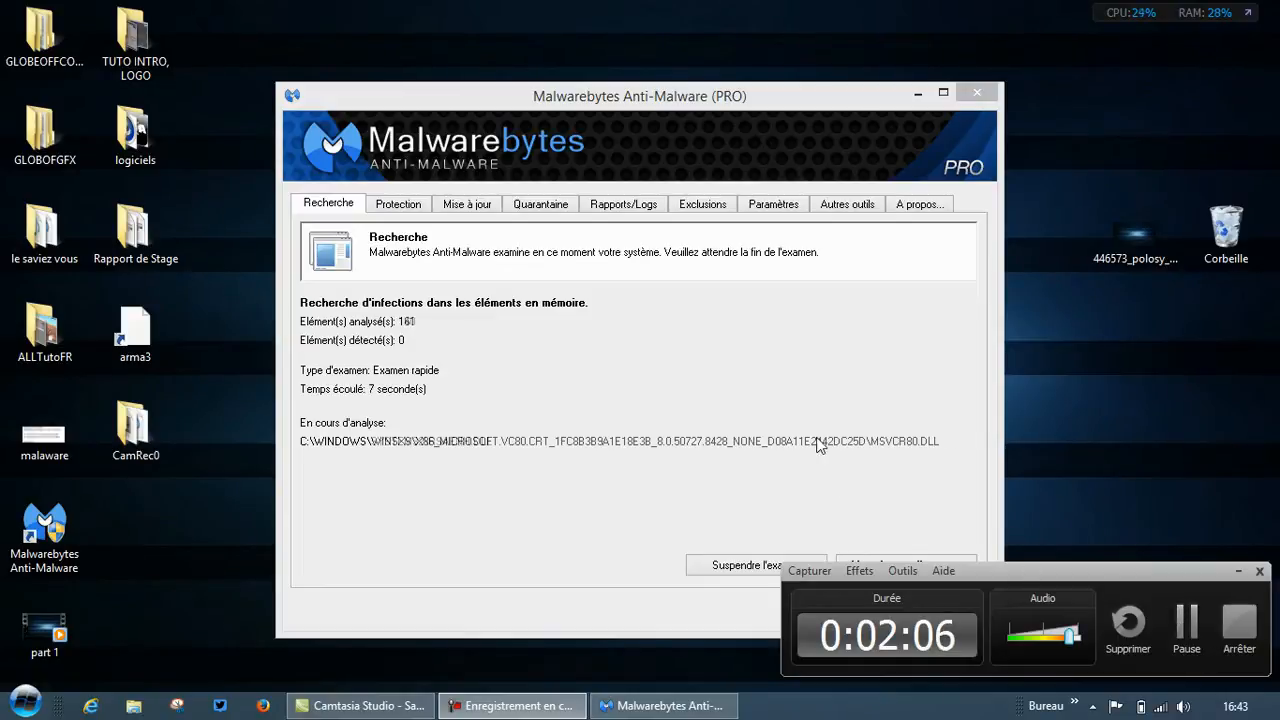
click(882, 93)
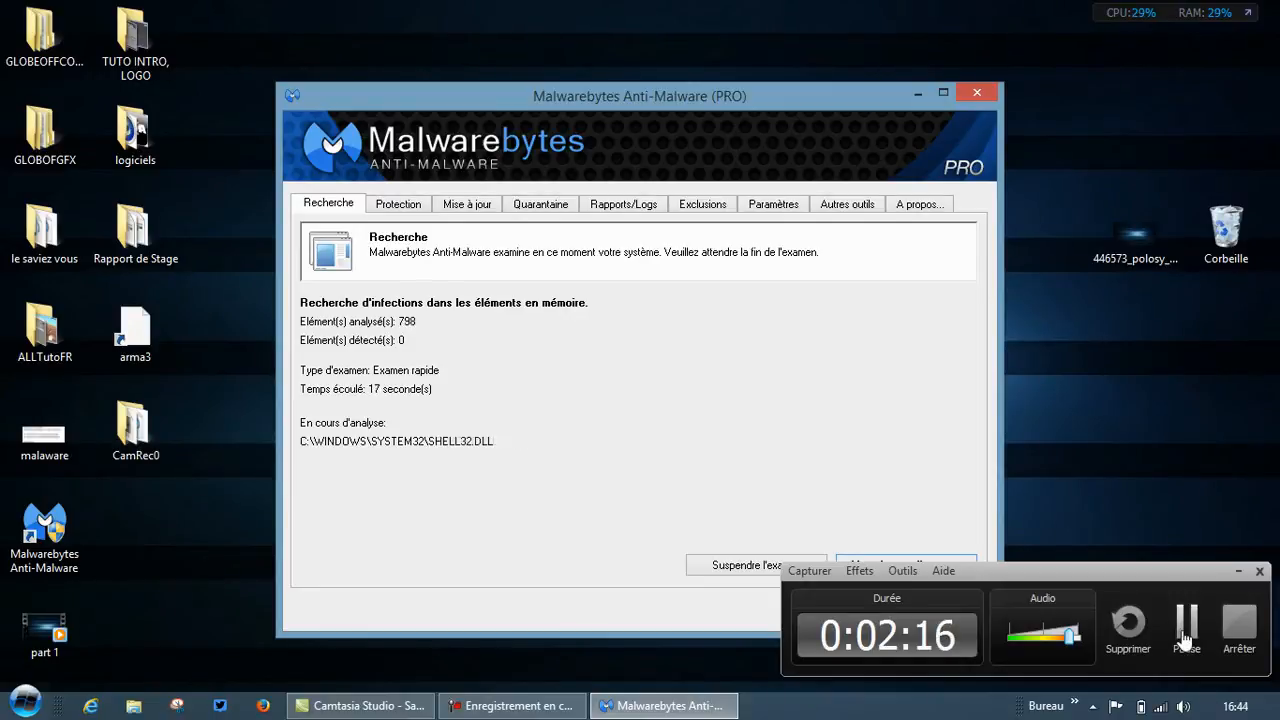
click(1186, 628)
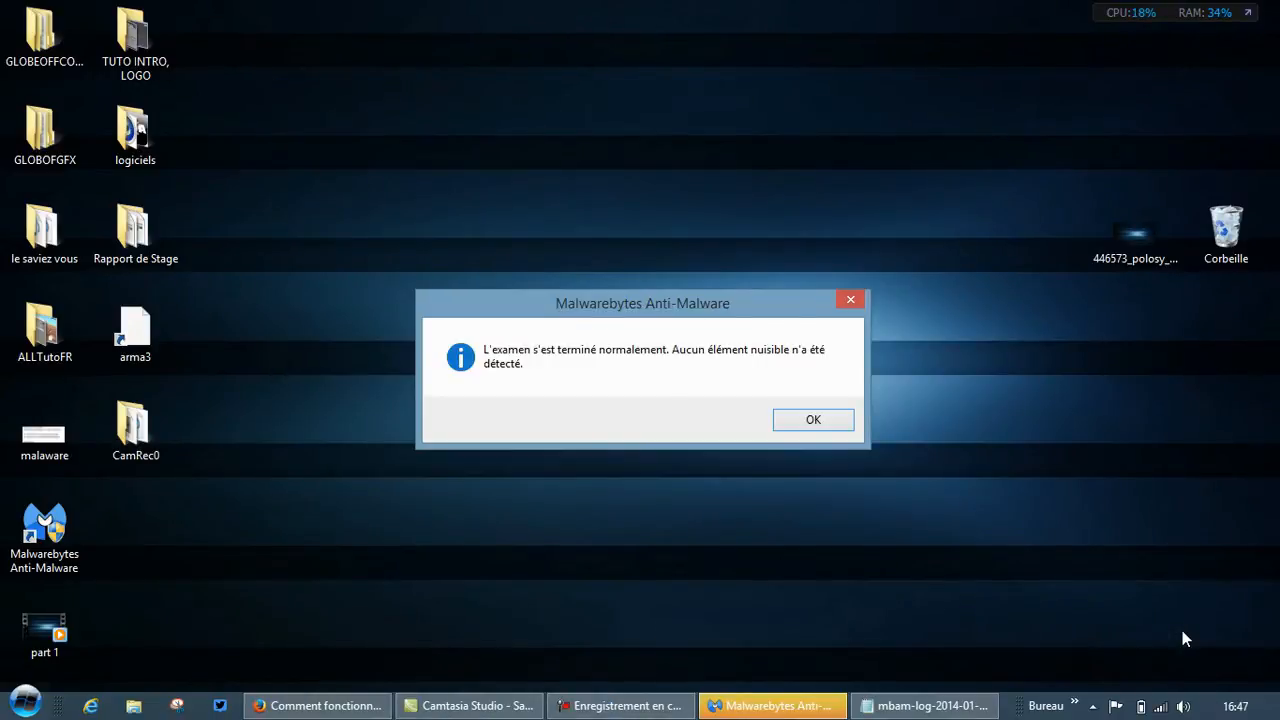
Acknowledge the scan completion message, review the scan summary and its text log, then close the log.
click(814, 426)
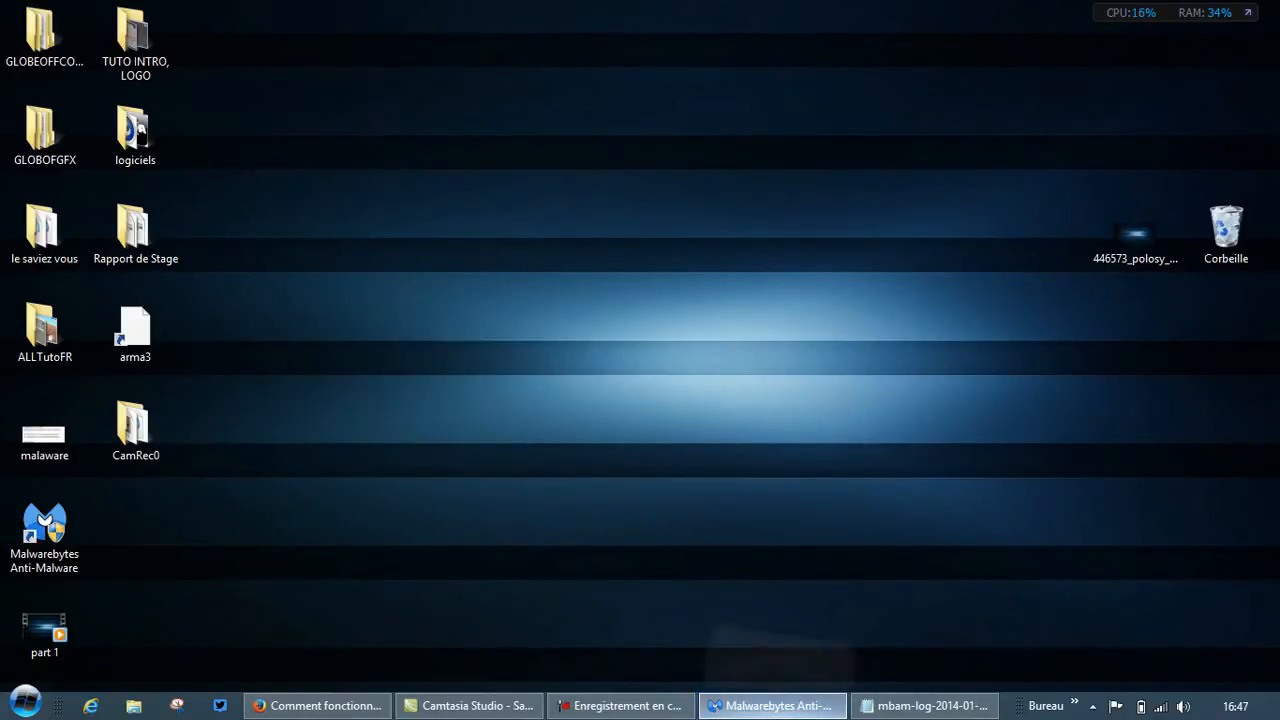
click(772, 705)
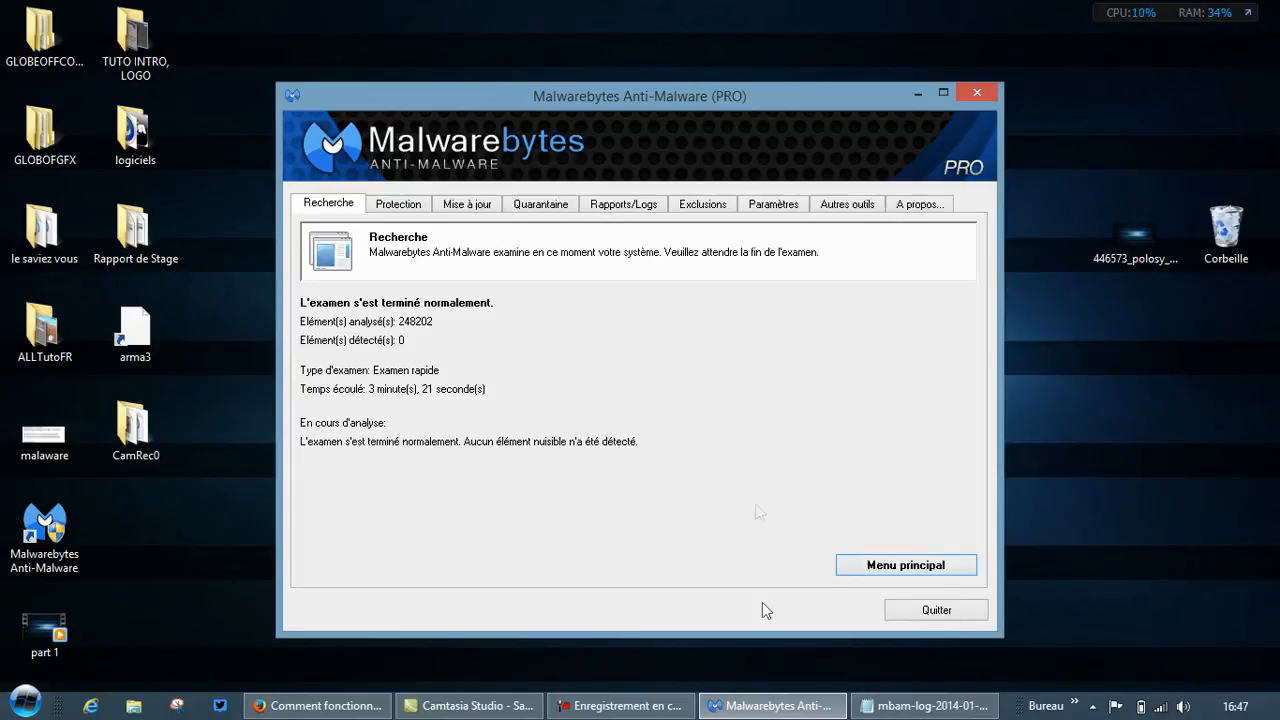
click(925, 705)
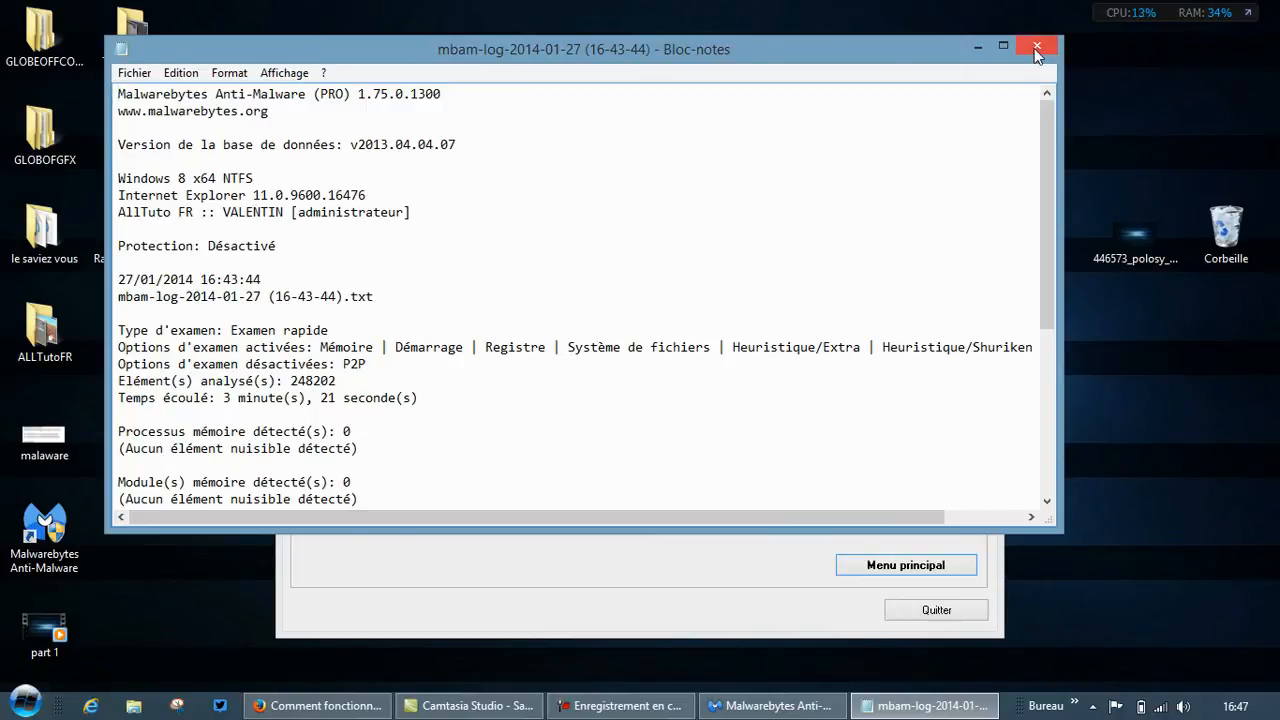
click(1037, 50)
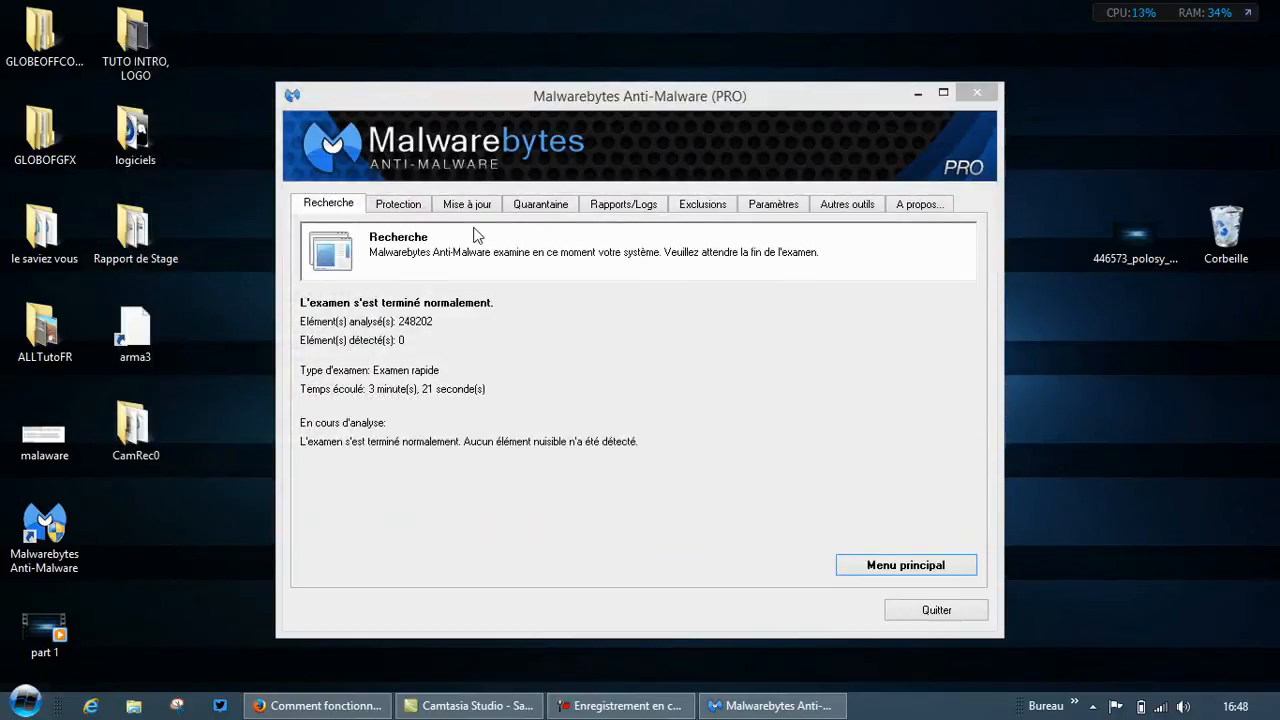
Enable the file system protection and the blocking of malicious websites.
click(410, 210)
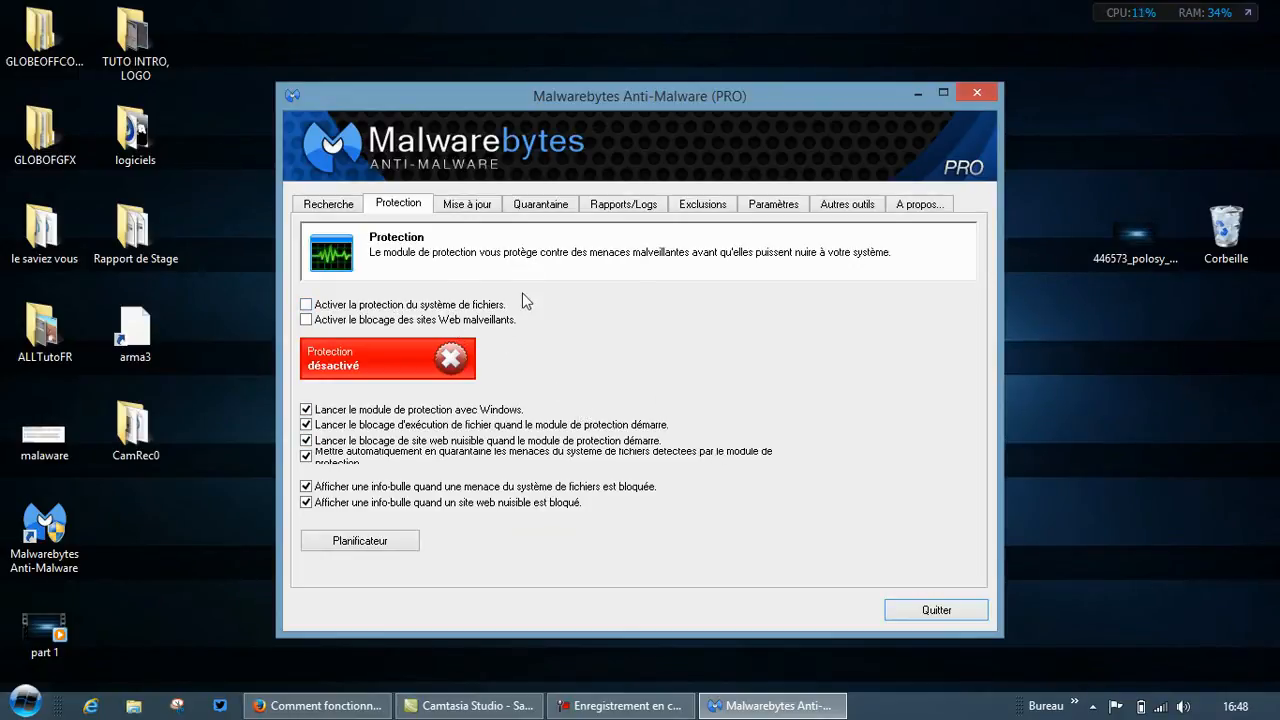
click(306, 320)
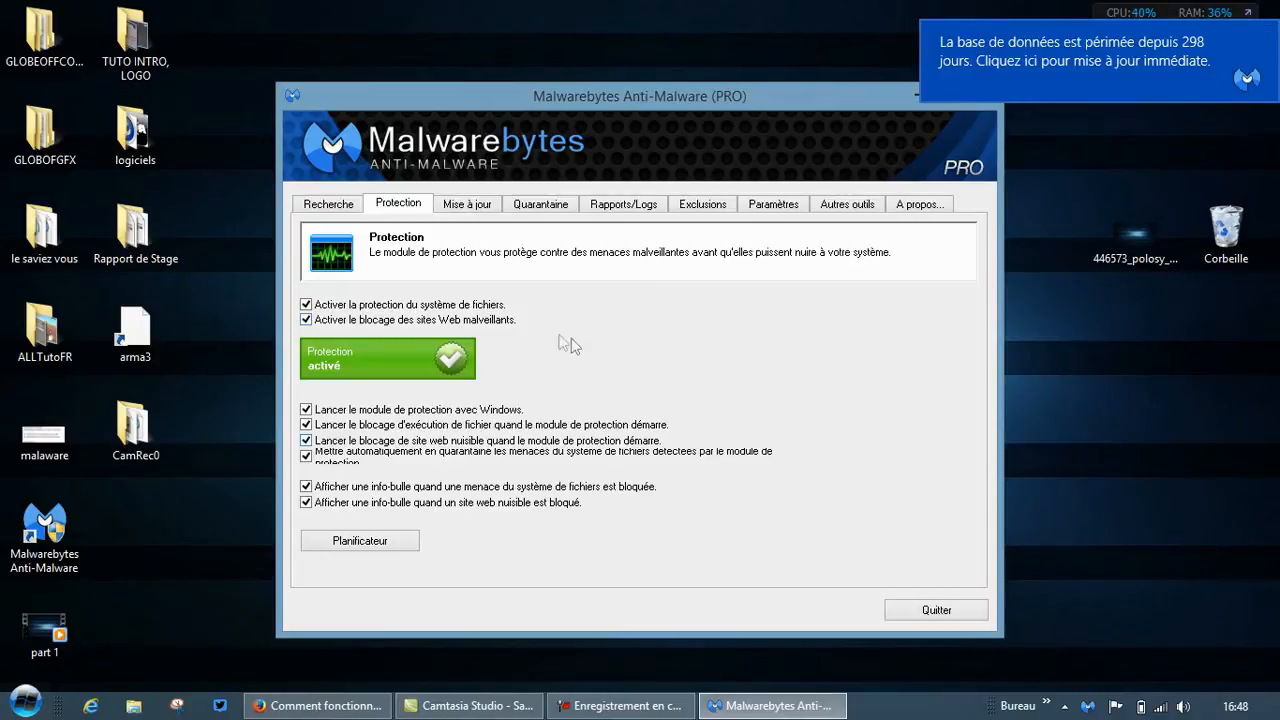
View the database update information and the list of quarantined items.
click(460, 217)
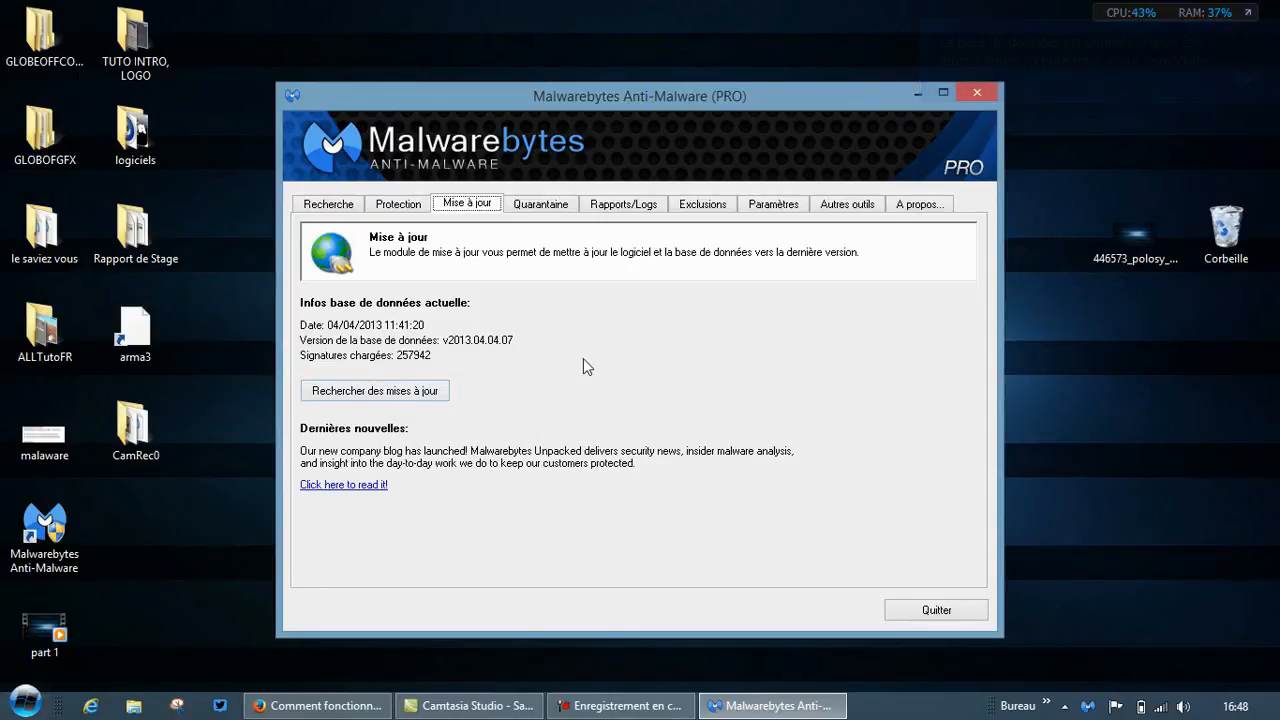
click(533, 210)
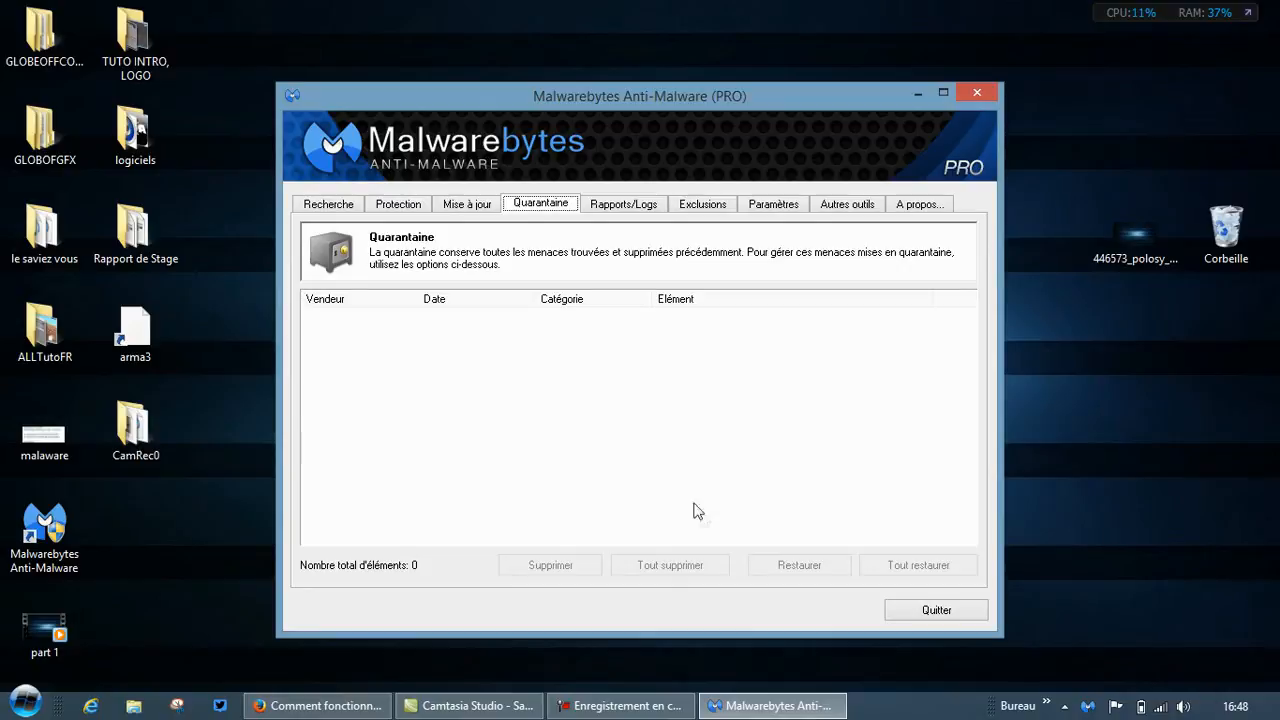
Open protection-log-2014-01-26 from the end of the reports list, examine its database refresh entries, and close it.
click(658, 208)
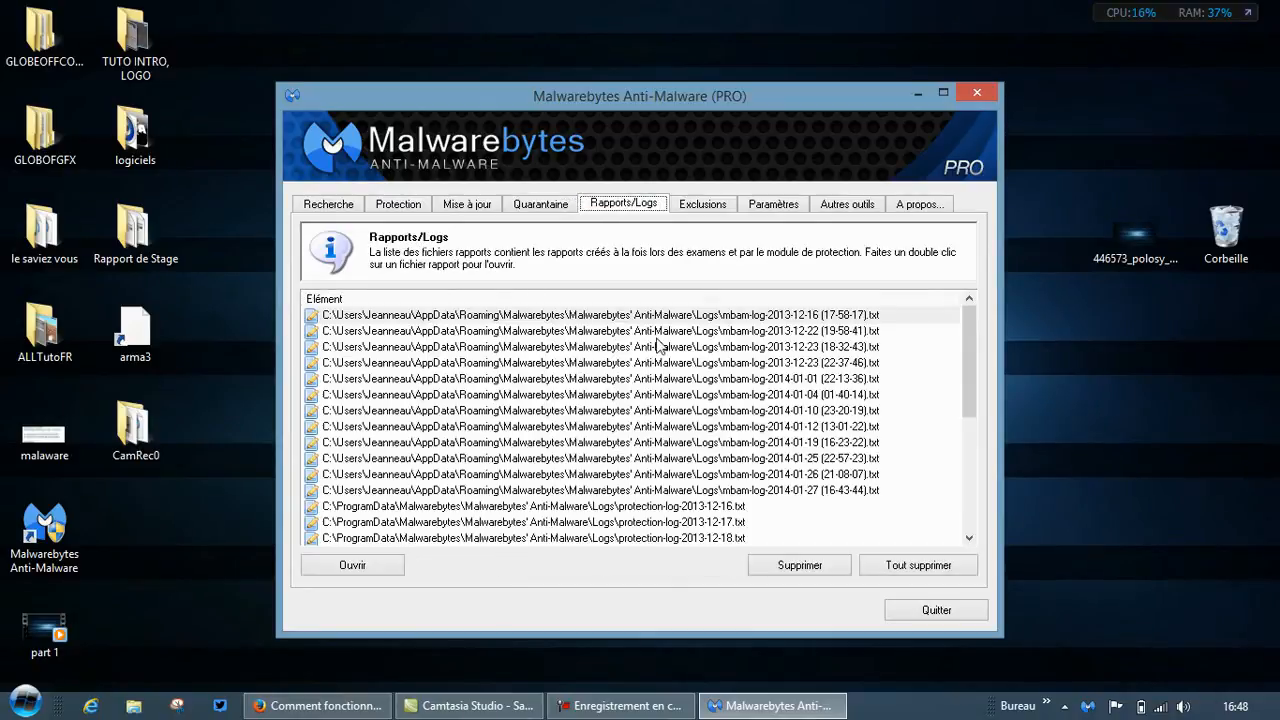
click(961, 357)
drag(967, 358, 931, 479)
double_click(713, 520)
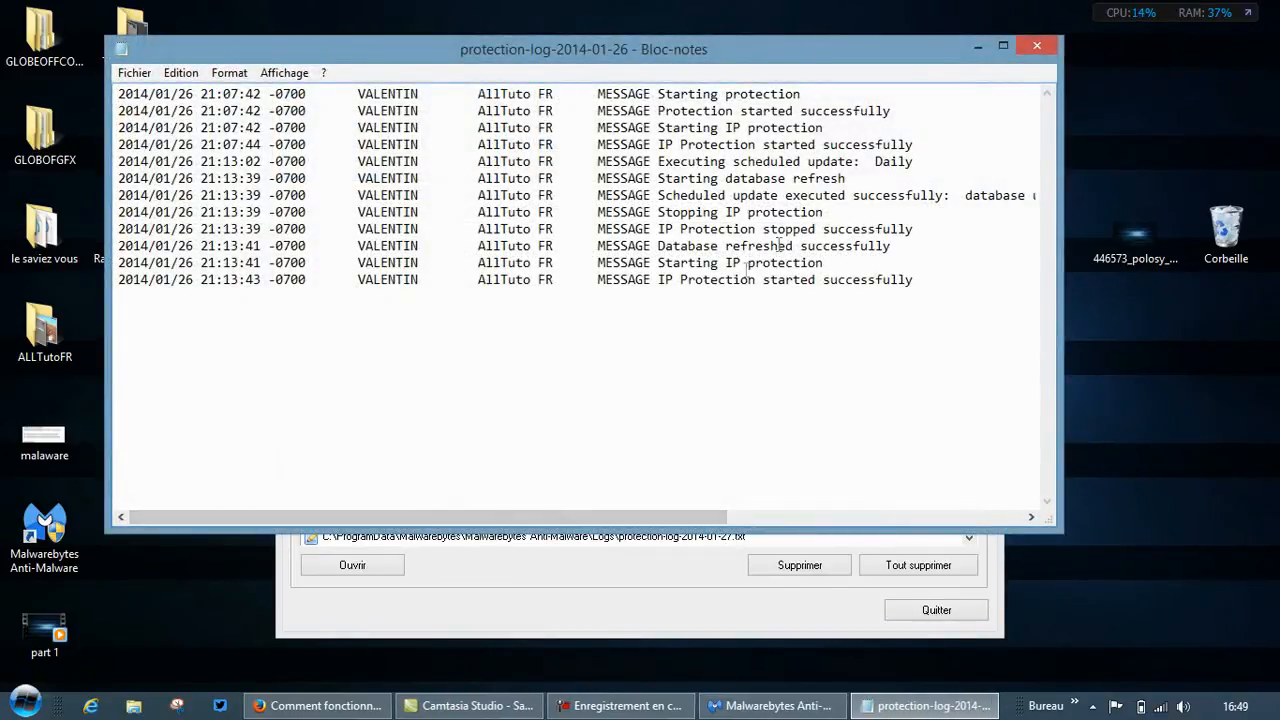
drag(736, 263, 740, 178)
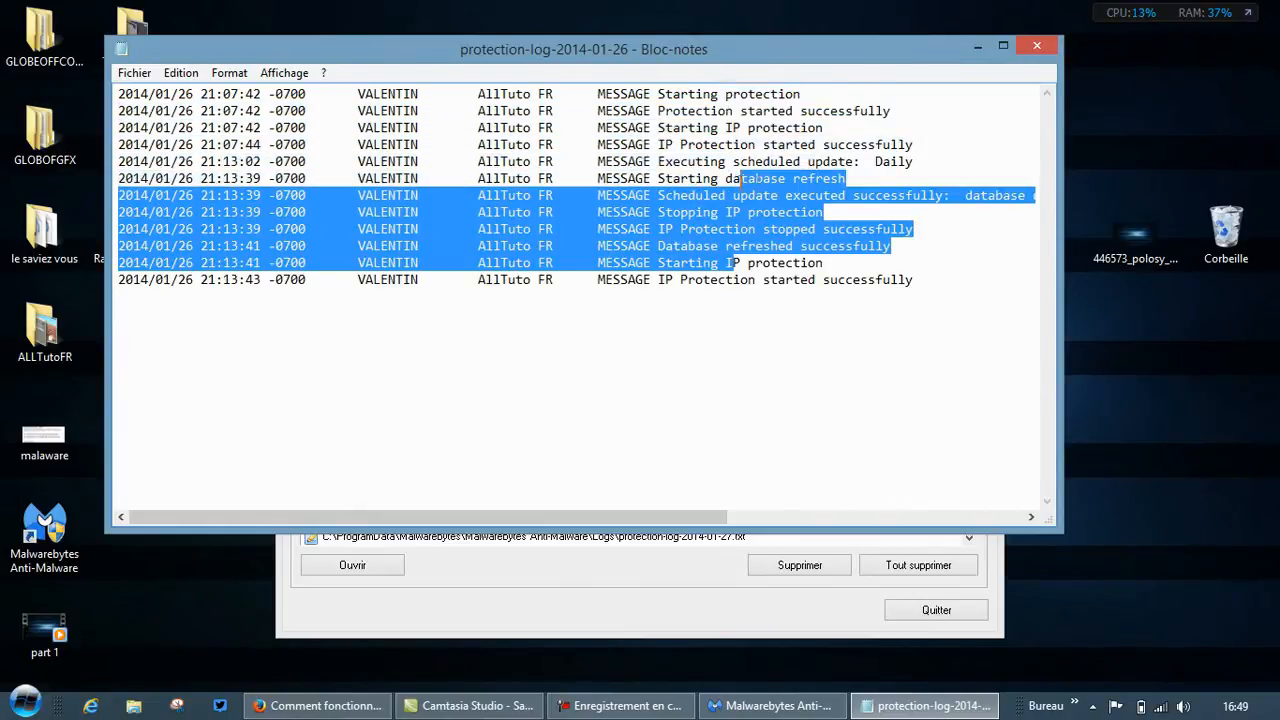
click(1037, 46)
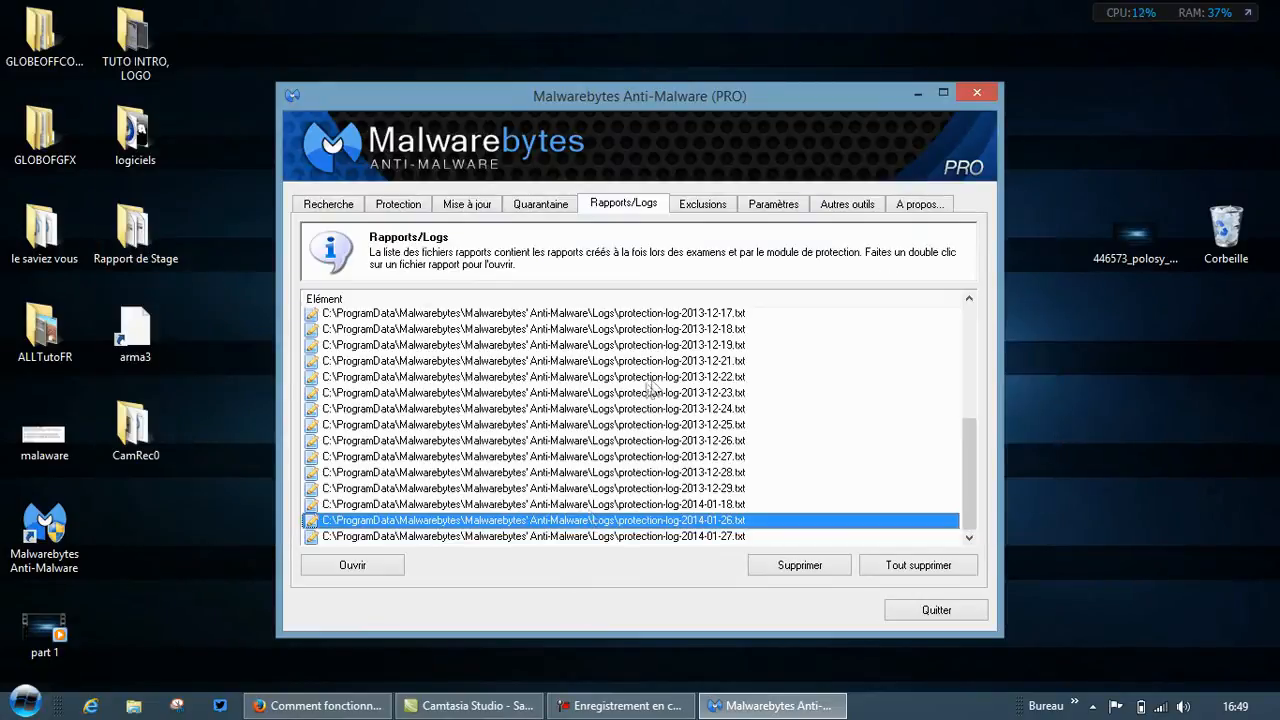
Open protection-log-2013-12-22, read through its IP-BLOCK entries to the end, and close it.
double_click(652, 386)
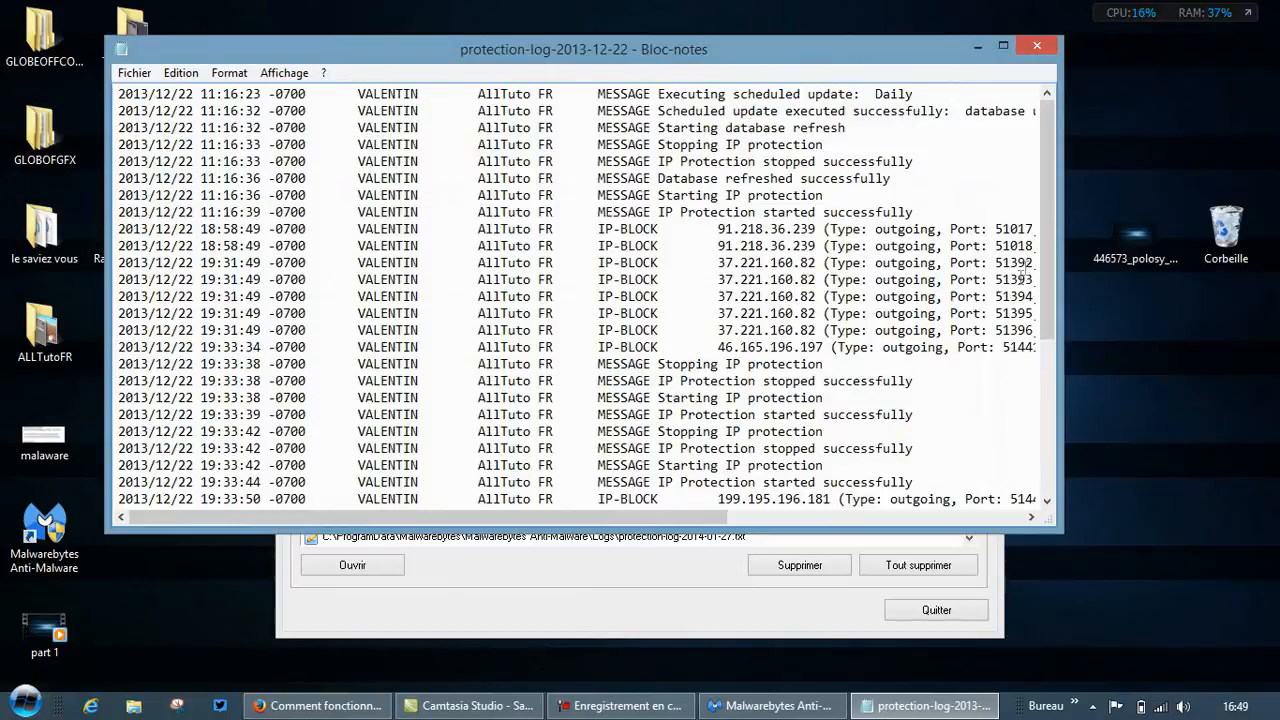
drag(1048, 257, 1048, 411)
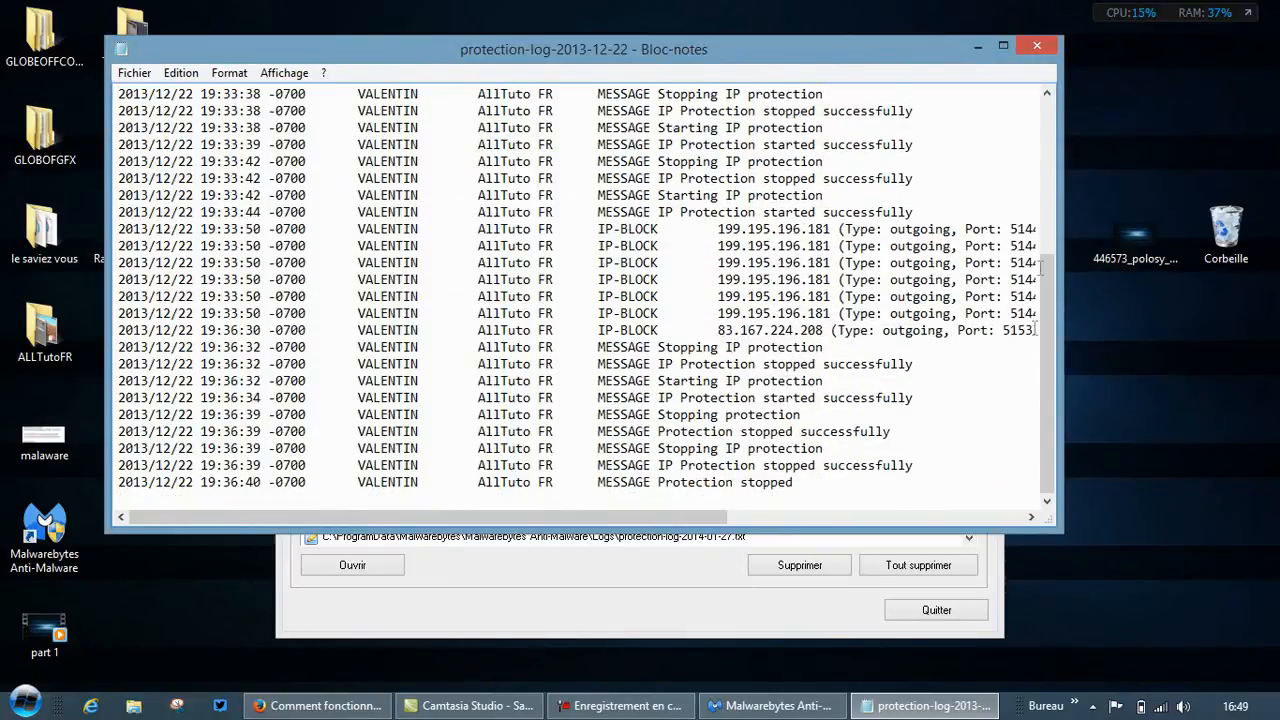
click(1037, 46)
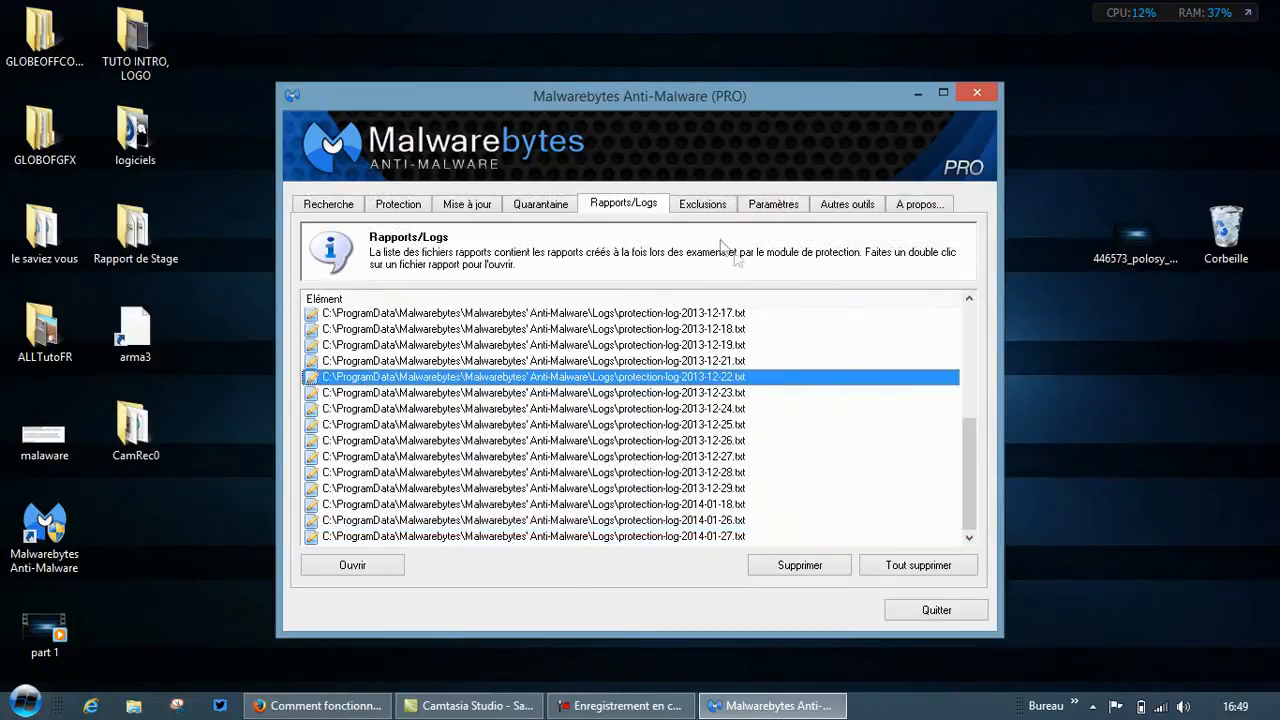
Examine the list of files and IP addresses excluded from scans and protection.
click(703, 205)
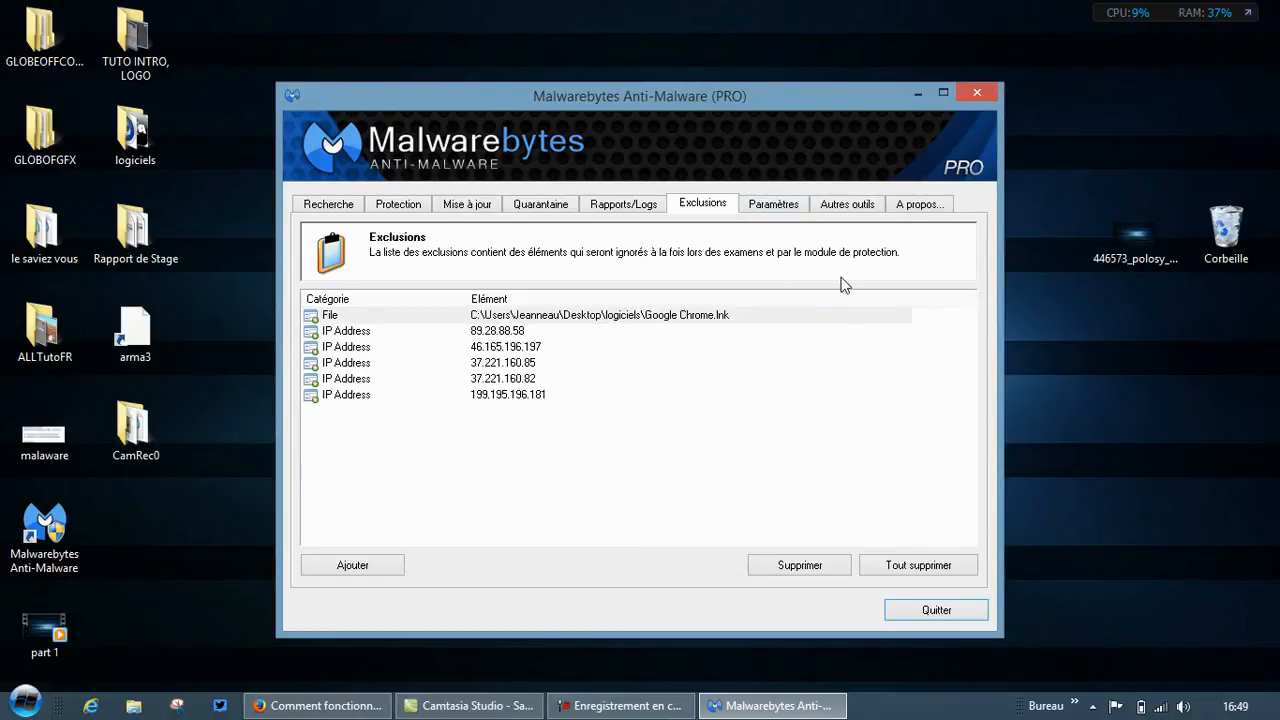
click(773, 206)
click(714, 207)
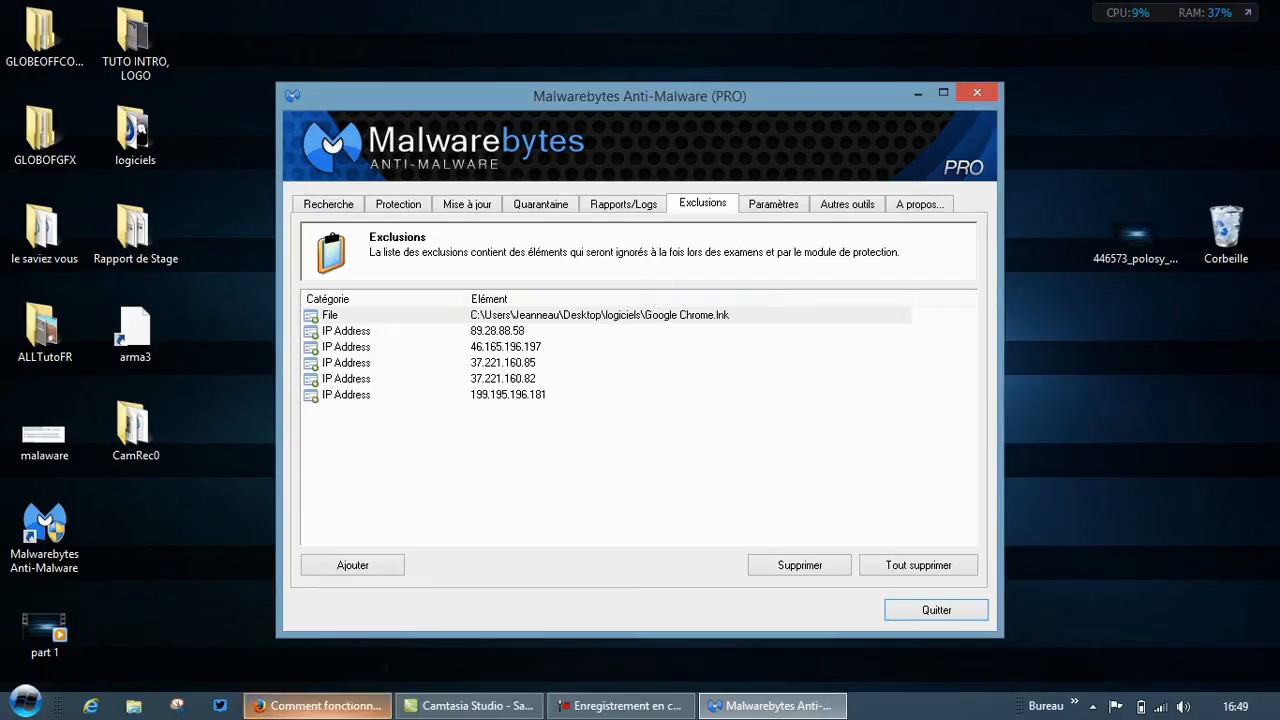
Switch to Firefox, open a new empty tab, and return to the EA SPORTS Season Ticket article.
click(318, 705)
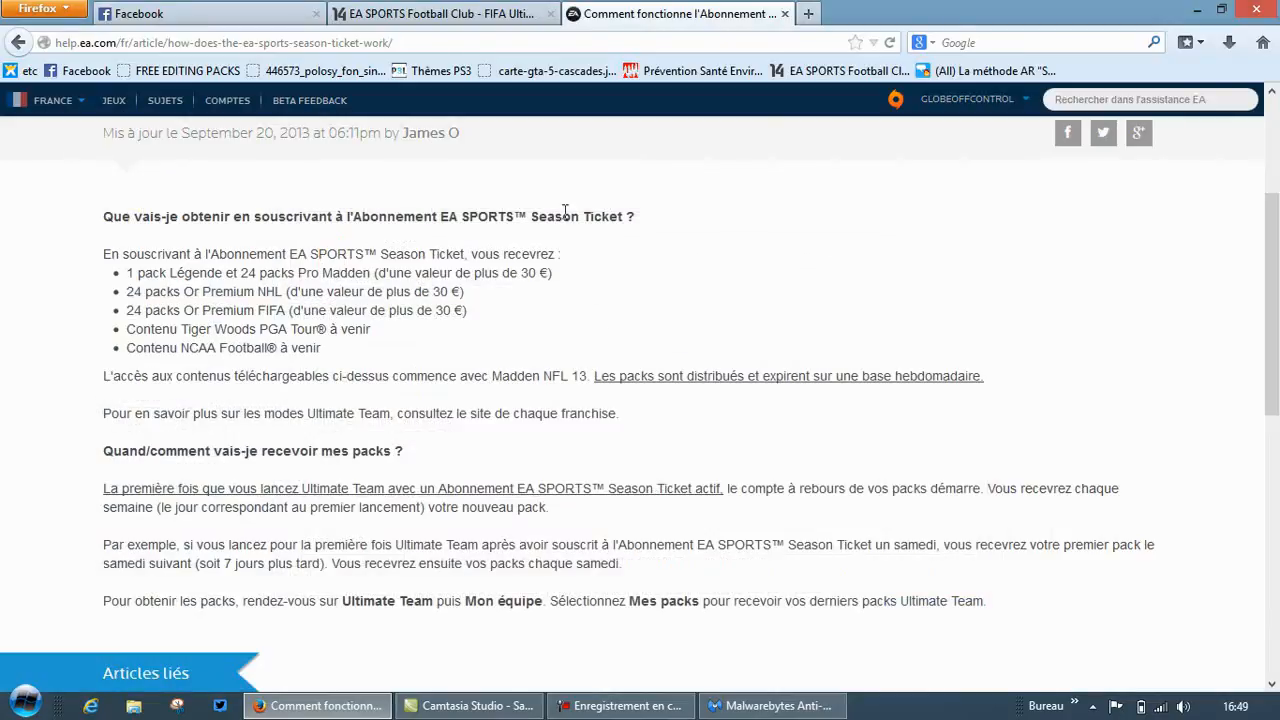
click(810, 12)
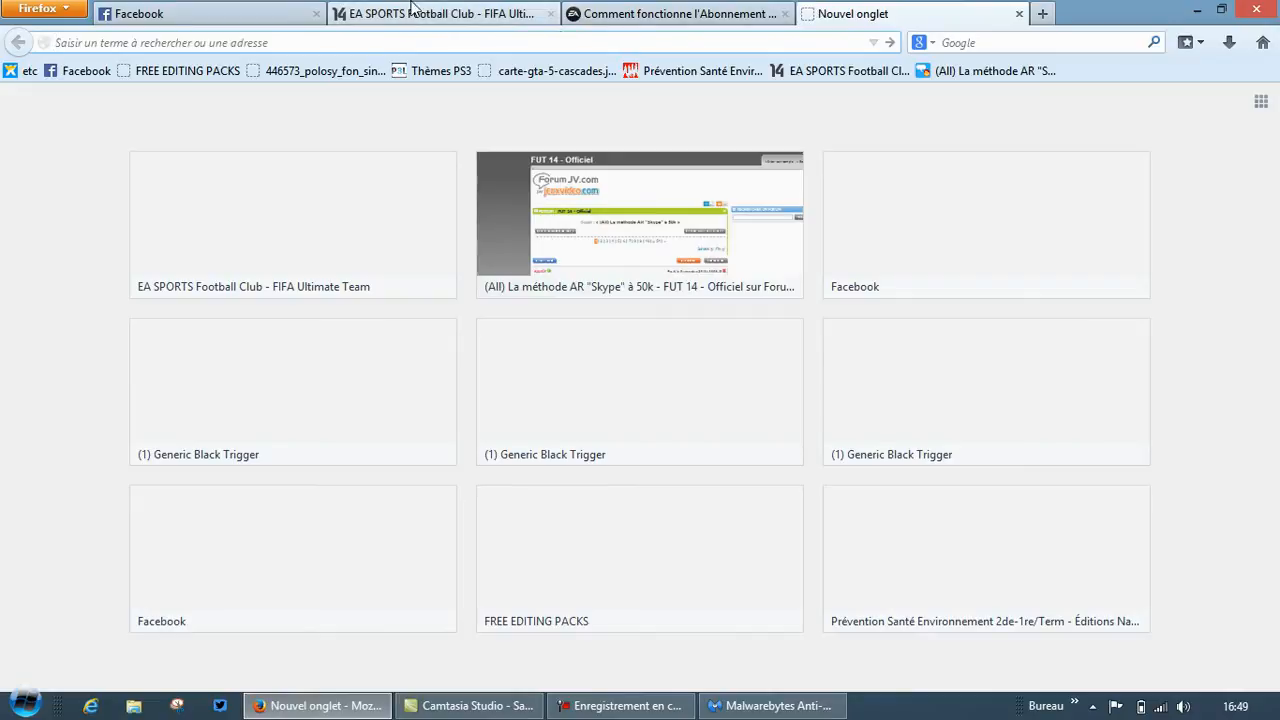
click(655, 16)
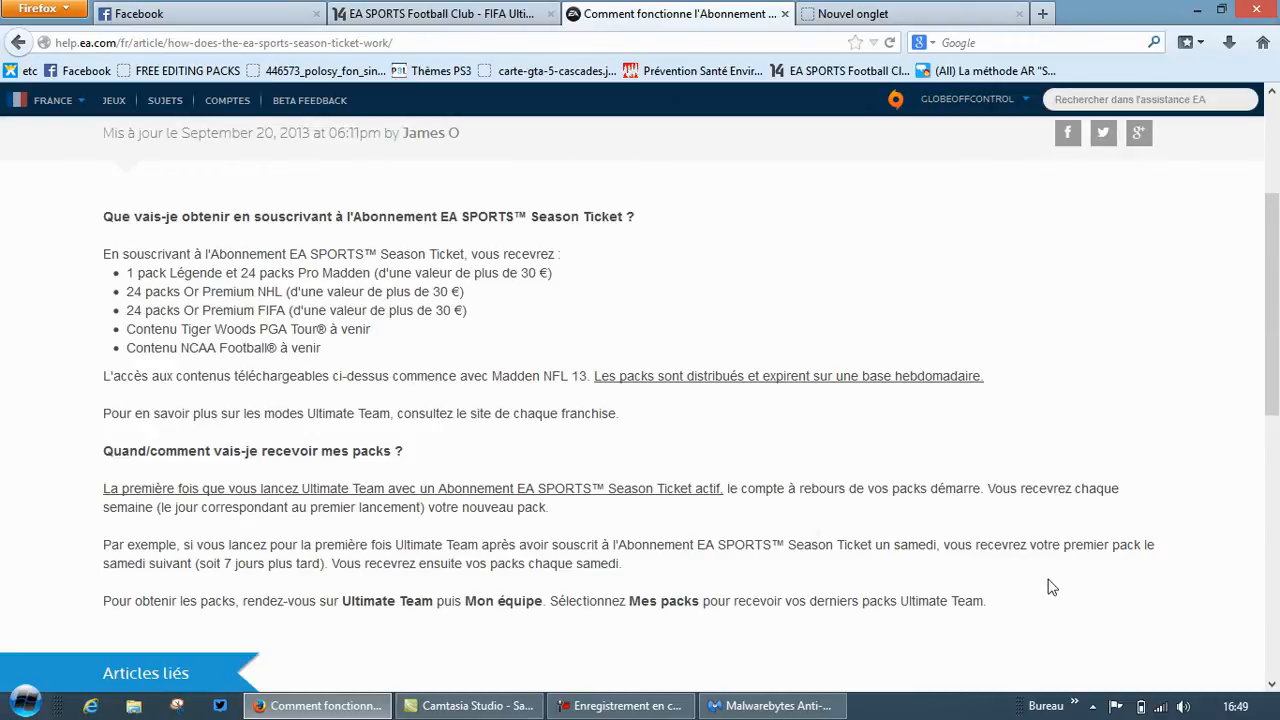
Check the protection and exclusion options offered by Malwarebytes in the notification area, then dismiss them.
click(1093, 706)
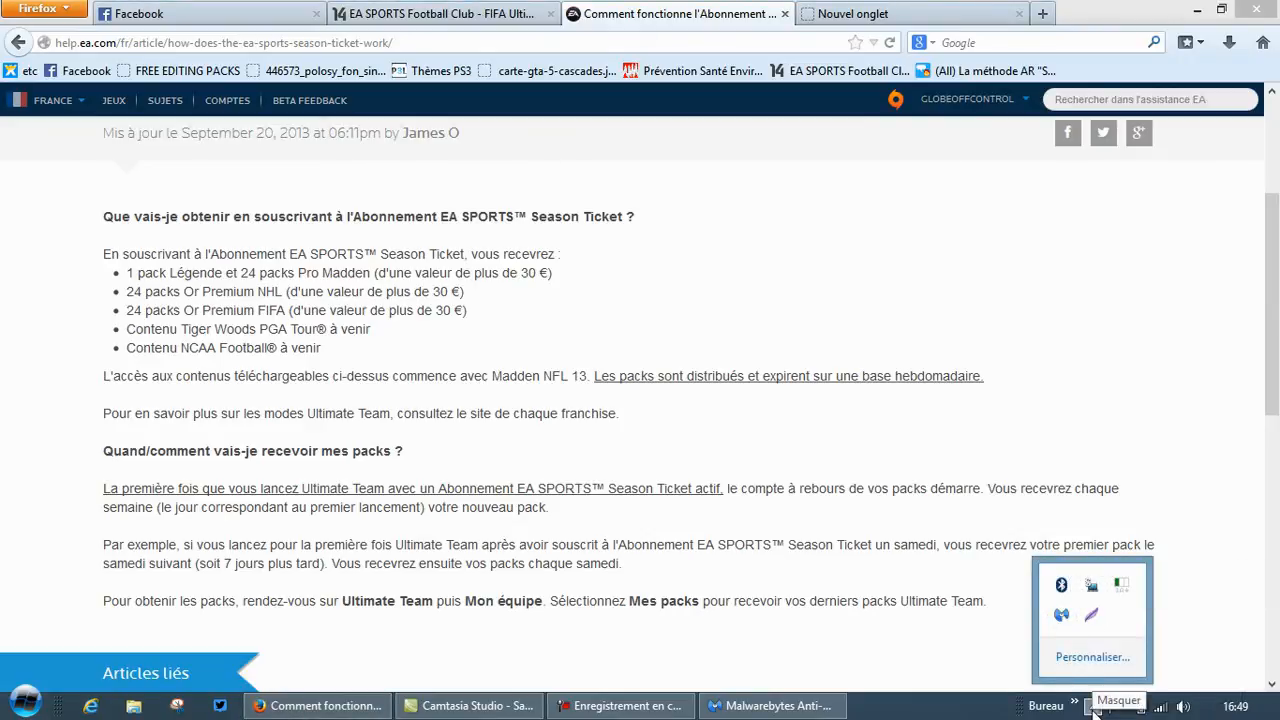
right_click(1064, 618)
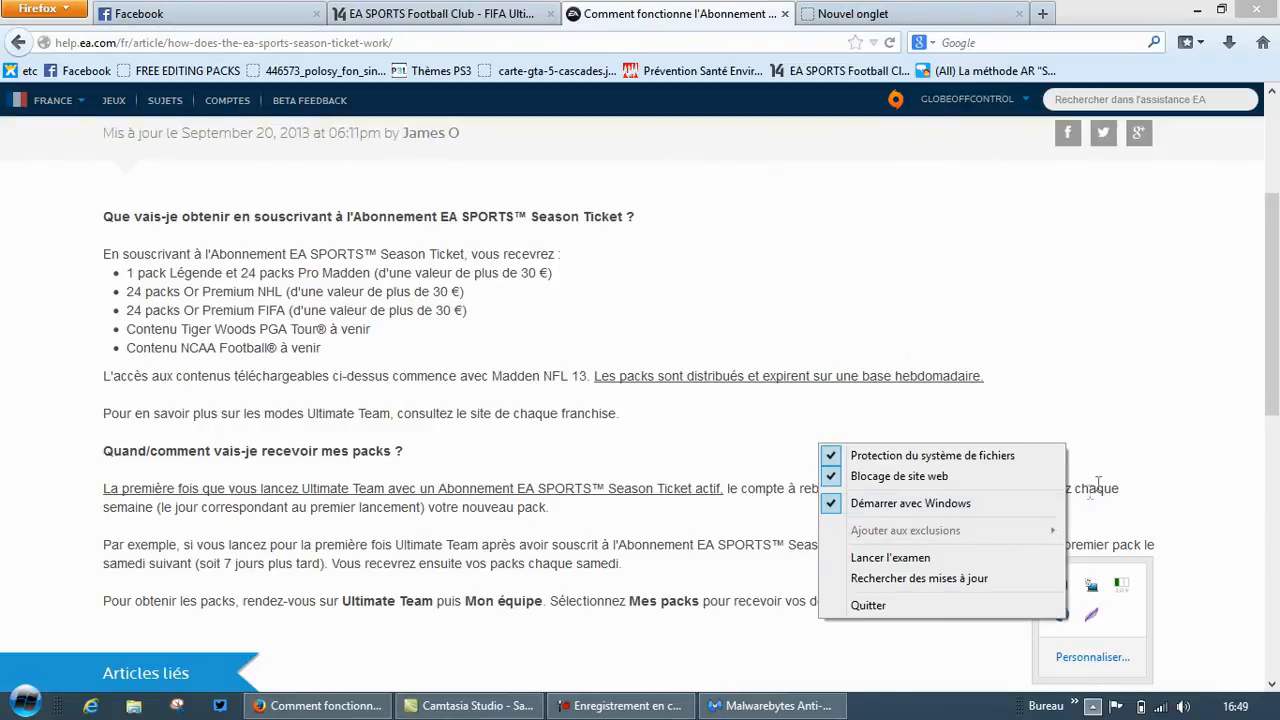
click(1097, 373)
Load the bookmarked Thèmes PS3 page in the empty tab and bring up the Malwarebytes notification-area options.
click(845, 13)
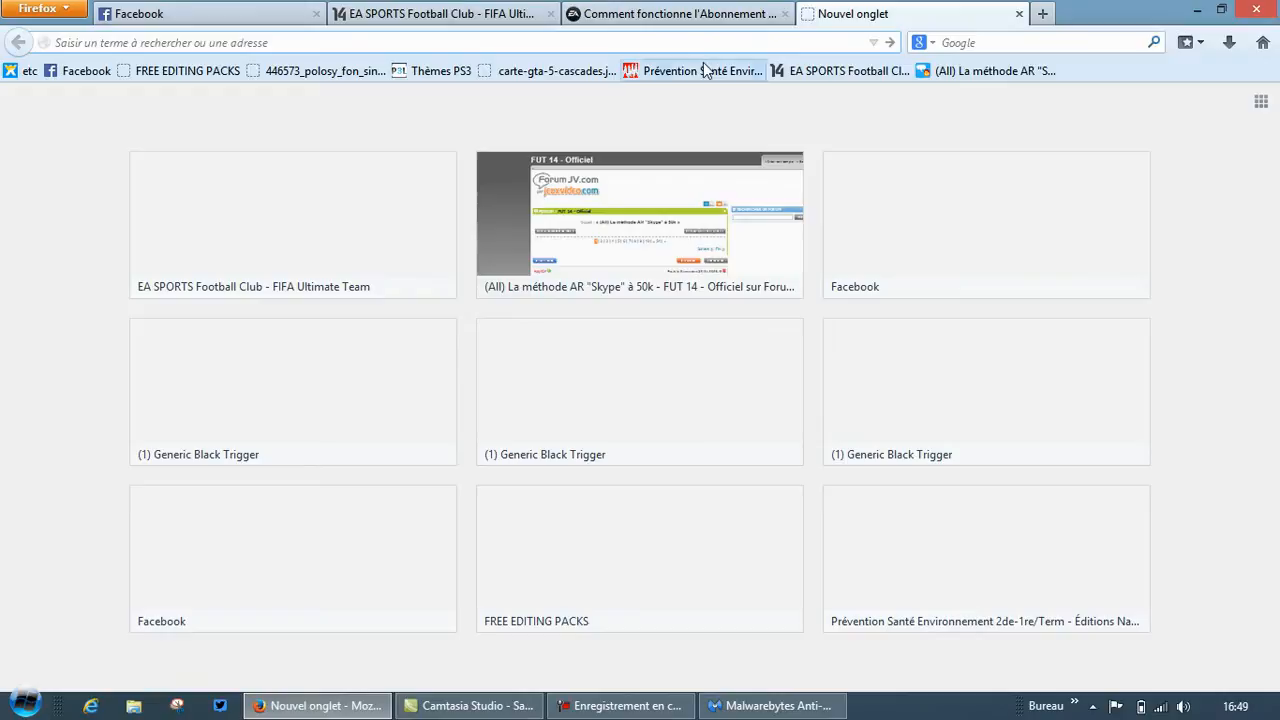
click(437, 72)
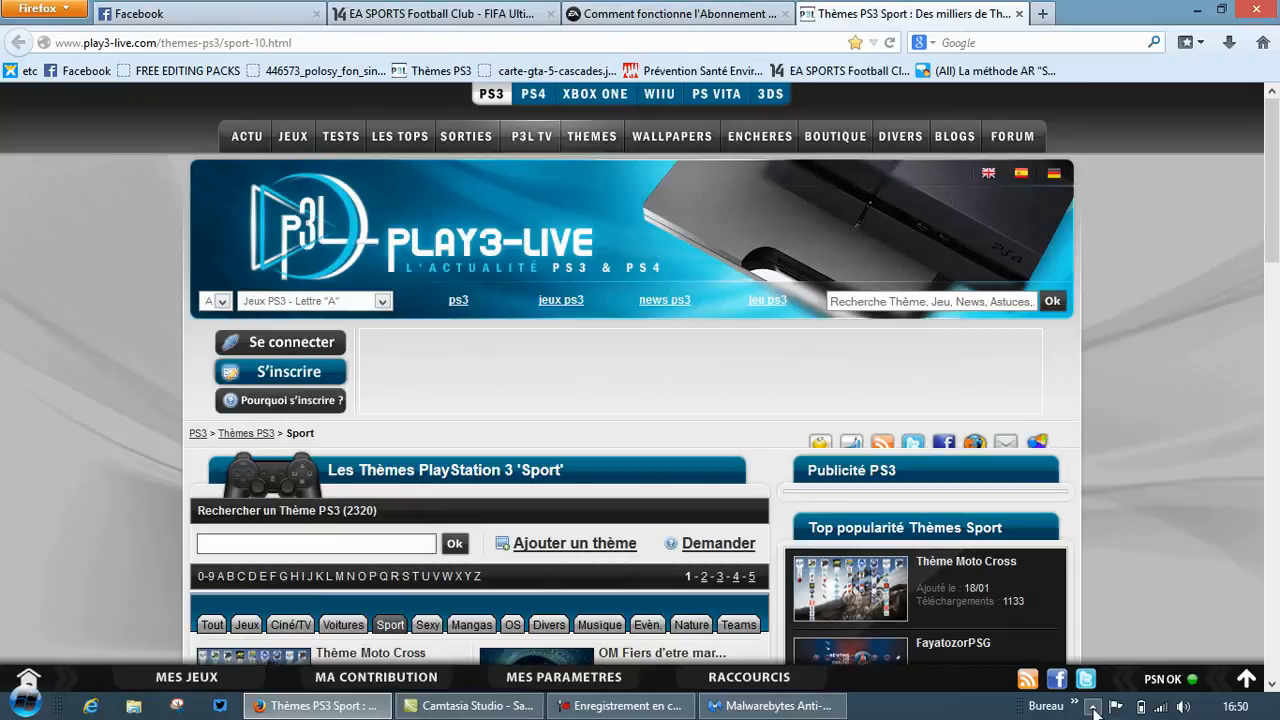
click(1094, 710)
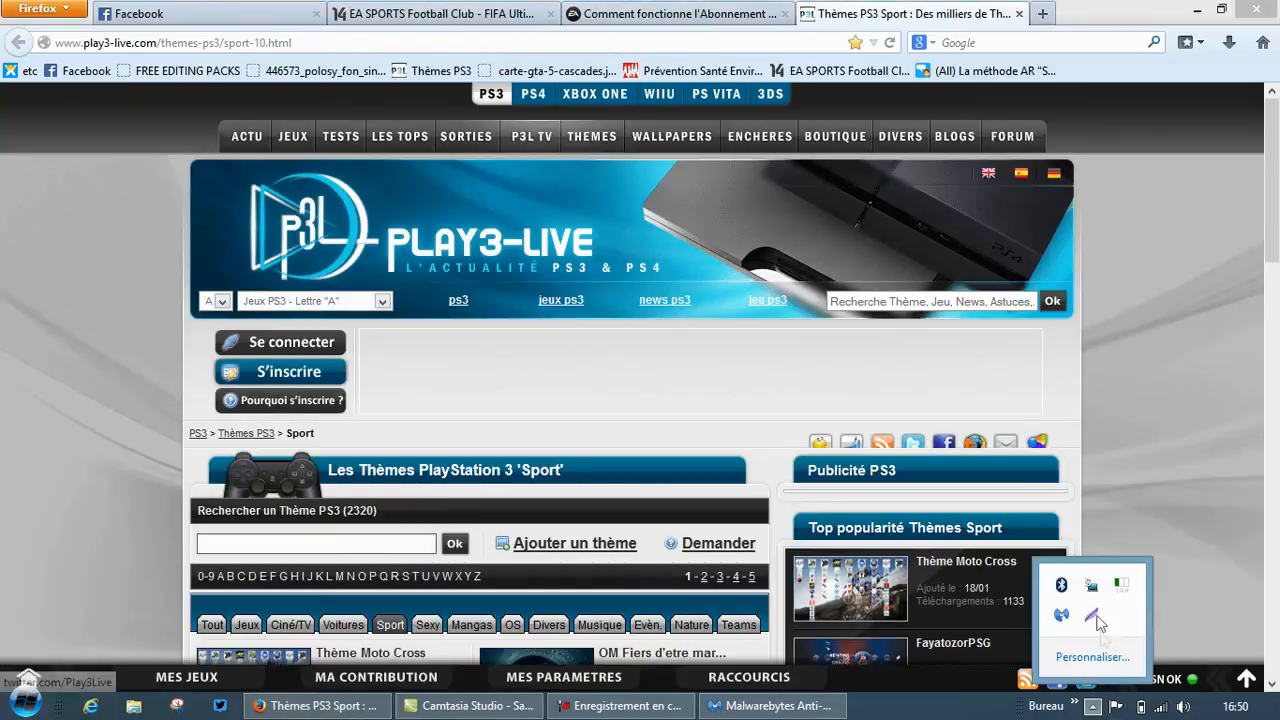
right_click(1061, 612)
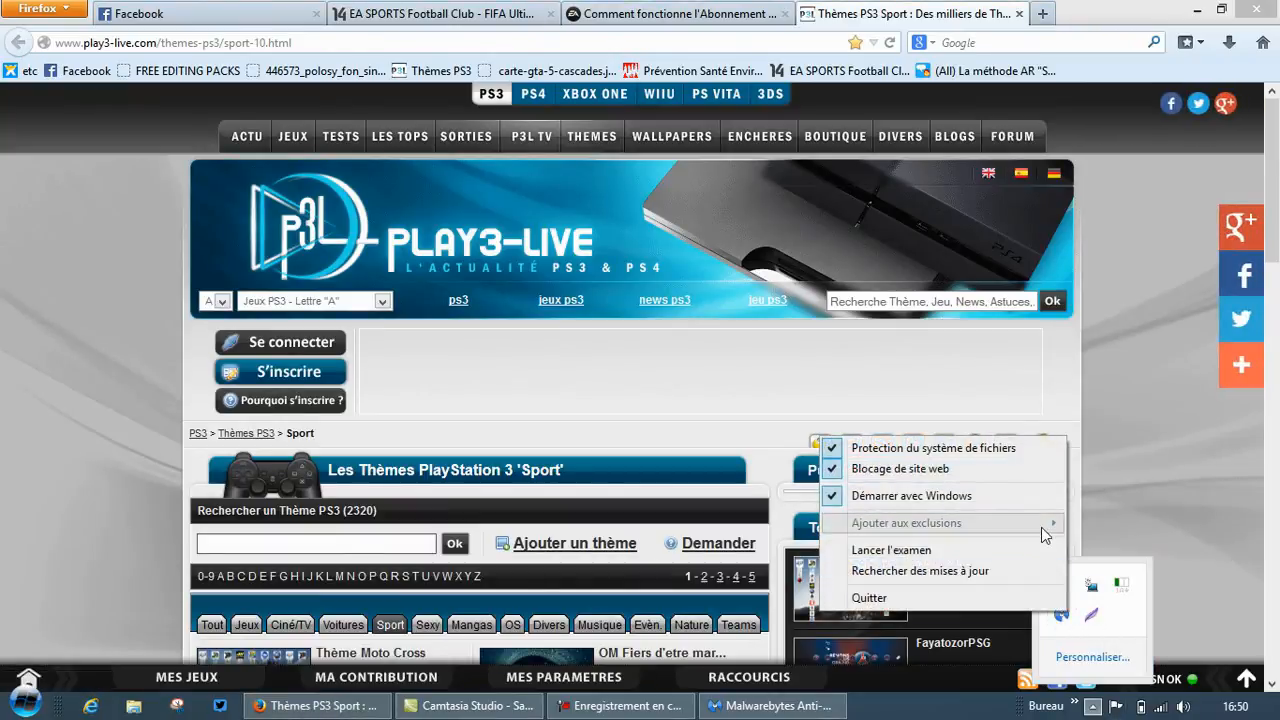
Return to Malwarebytes and view the file and folder picker for adding an exclusion, then cancel without adding anything.
click(1119, 502)
click(775, 705)
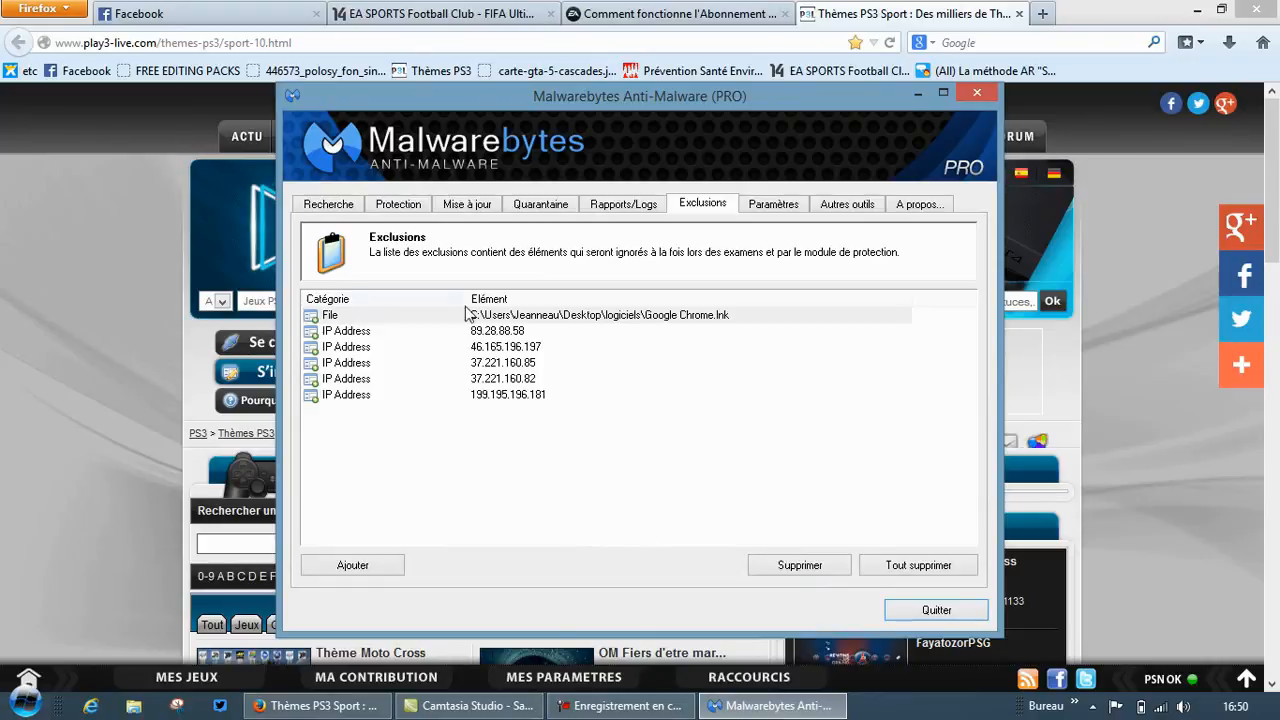
click(325, 572)
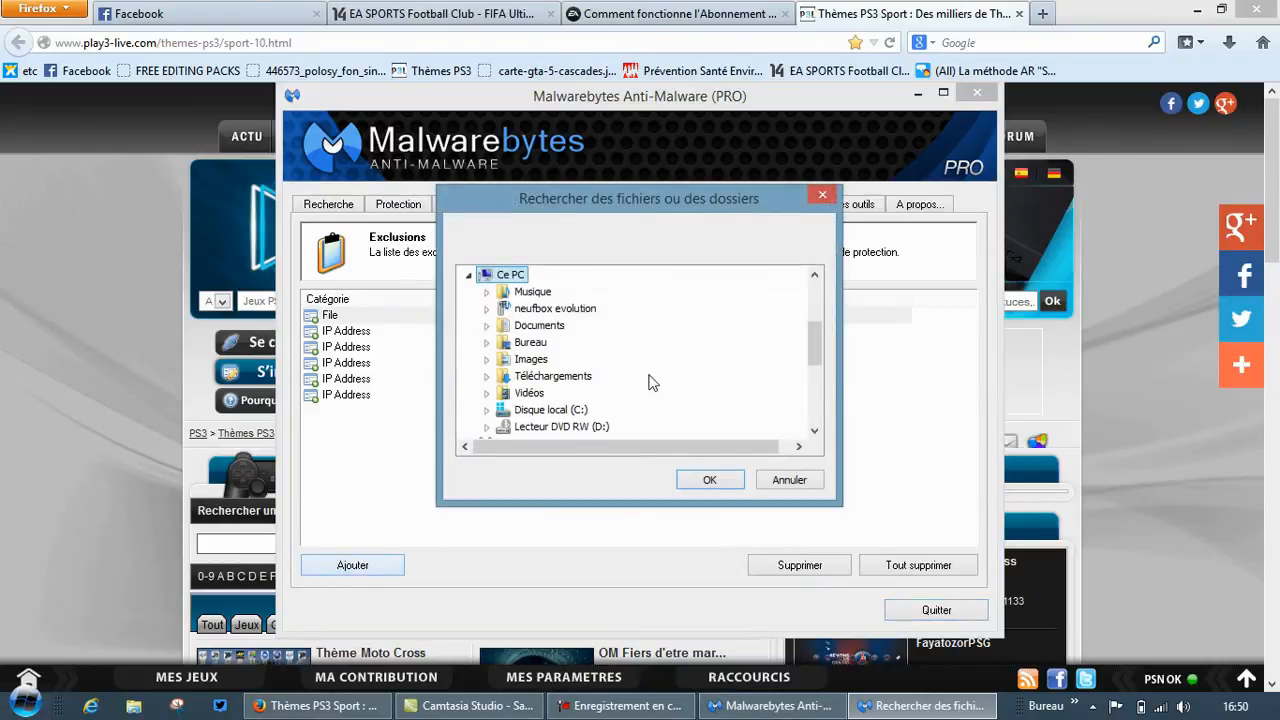
drag(815, 350, 815, 285)
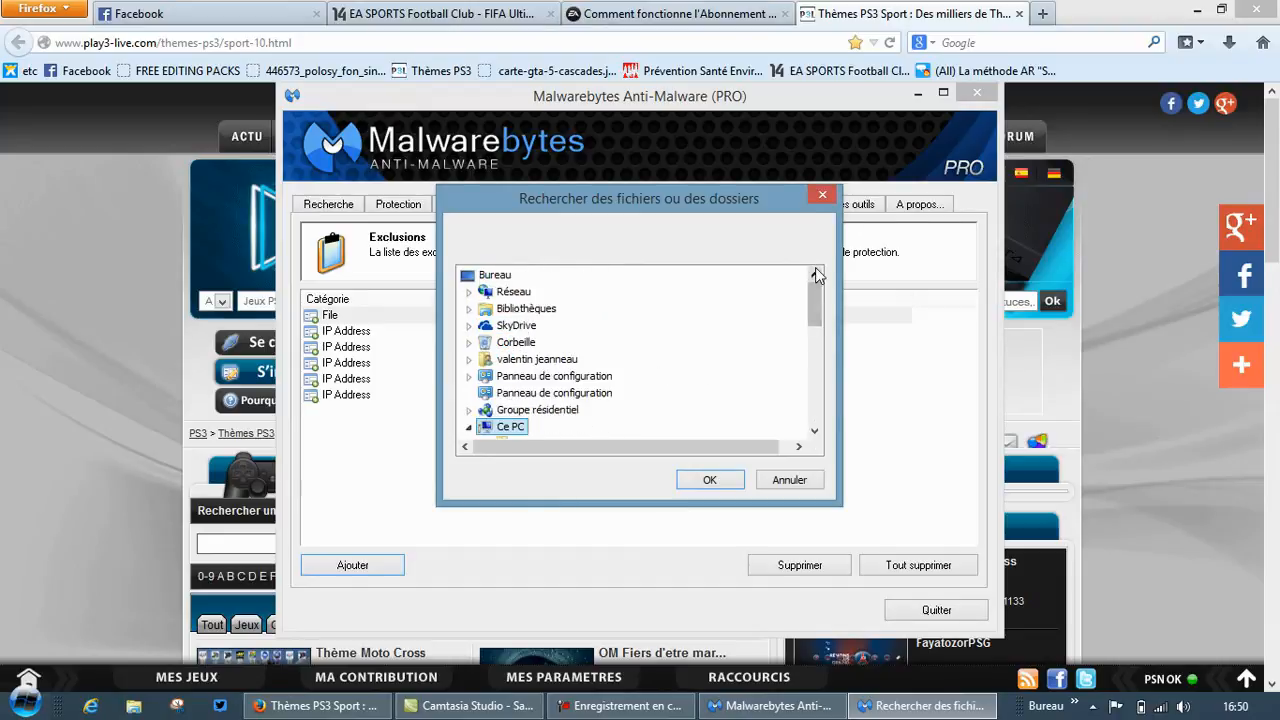
click(822, 194)
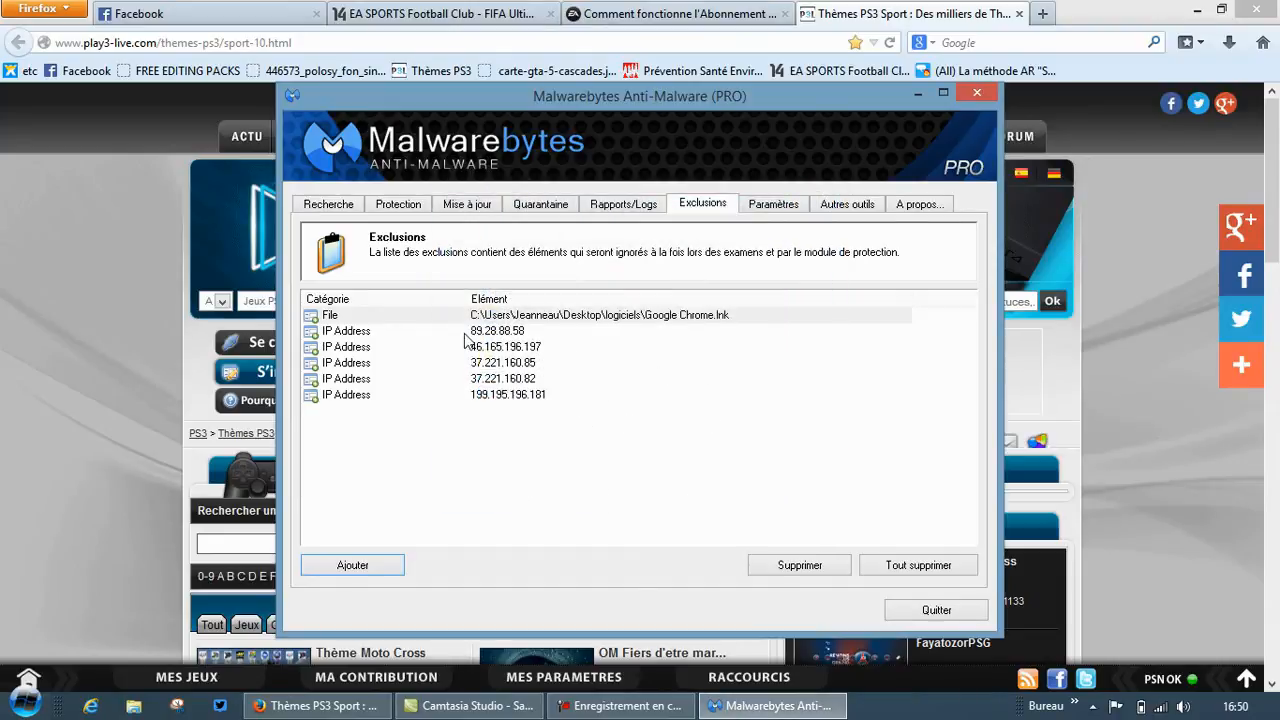
click(496, 332)
click(318, 566)
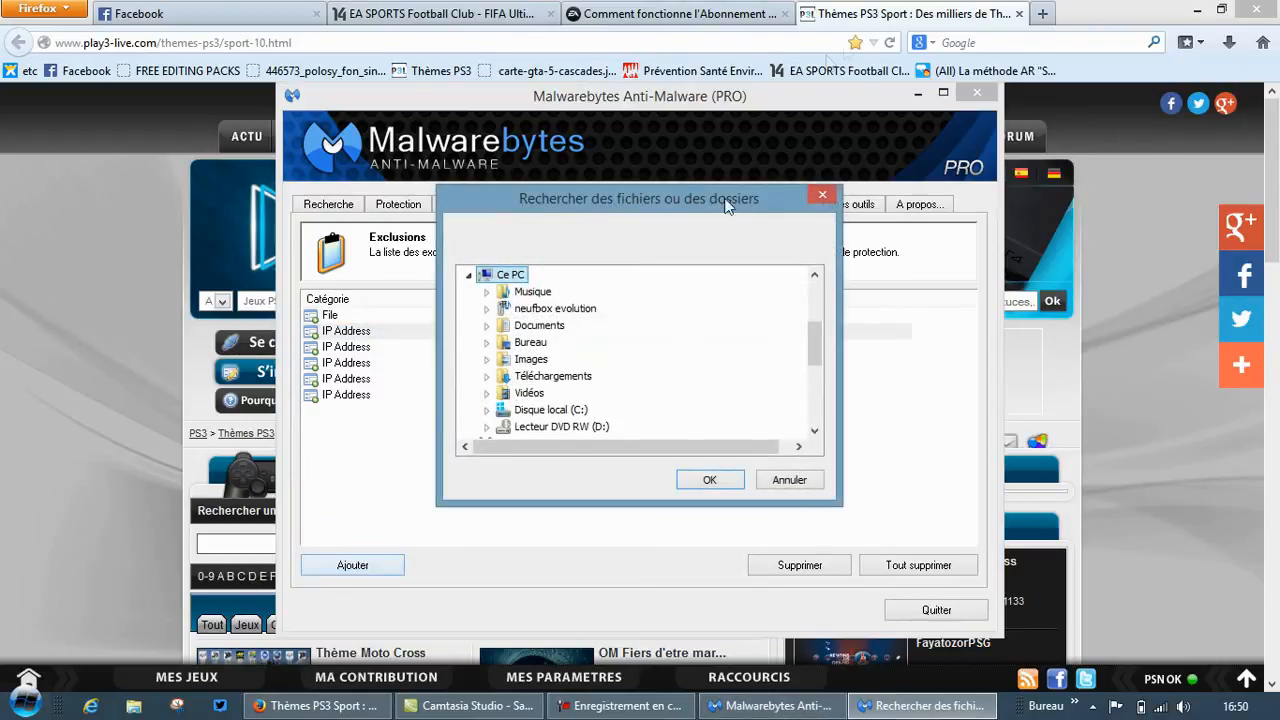
click(821, 194)
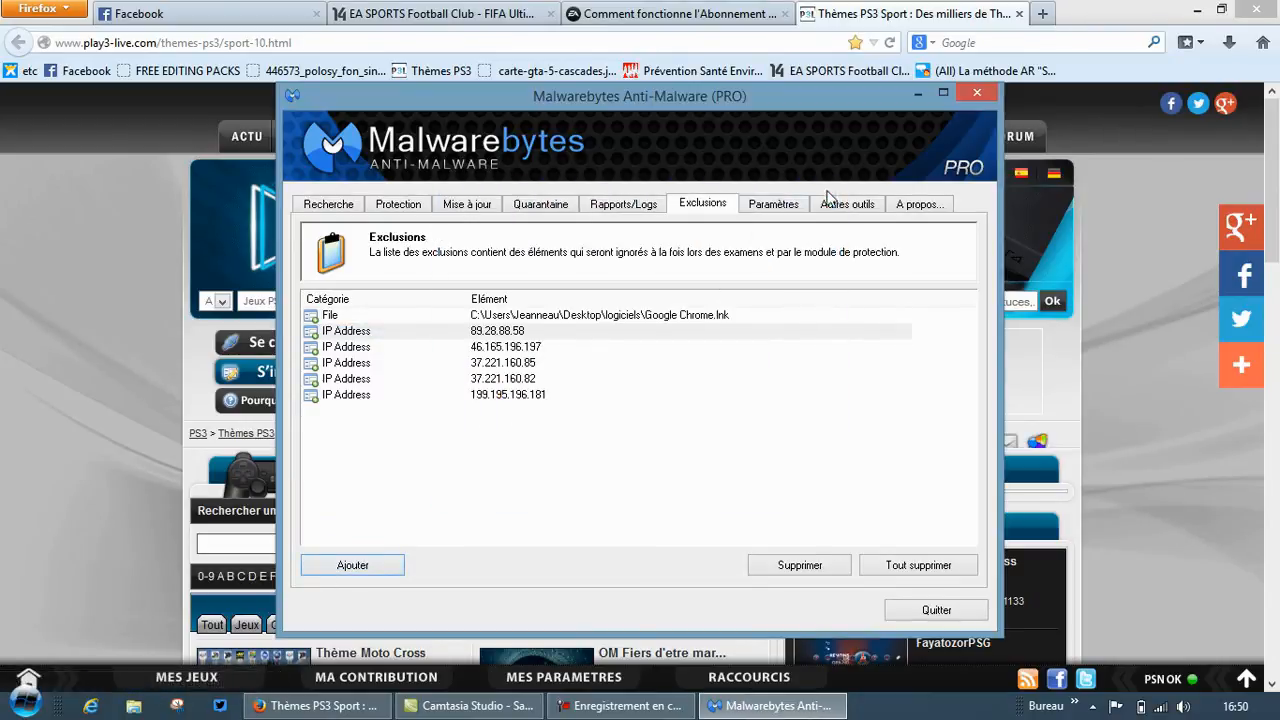
Minimize Malwarebytes and load the bookmarked carte-gta-5-cascades.jpg image in Firefox's Thèmes PS3 tab, viewing the bookmarked striped wallpaper first.
click(918, 96)
click(664, 10)
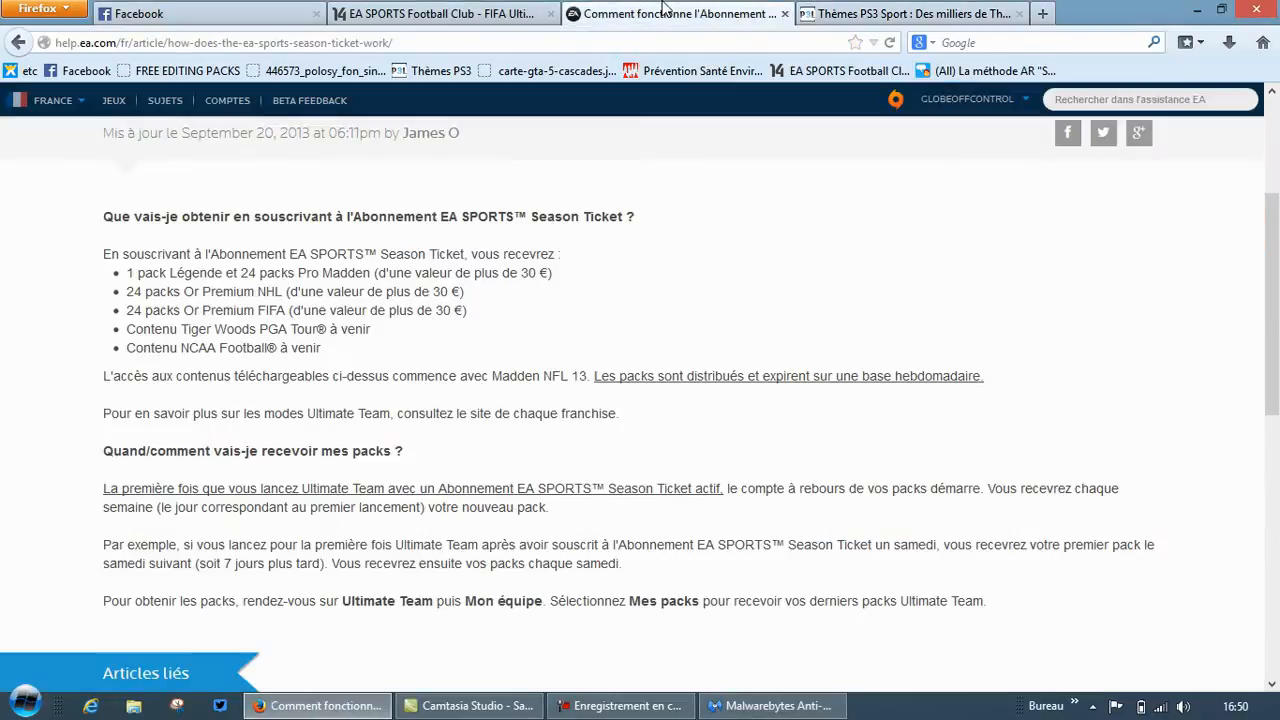
click(910, 13)
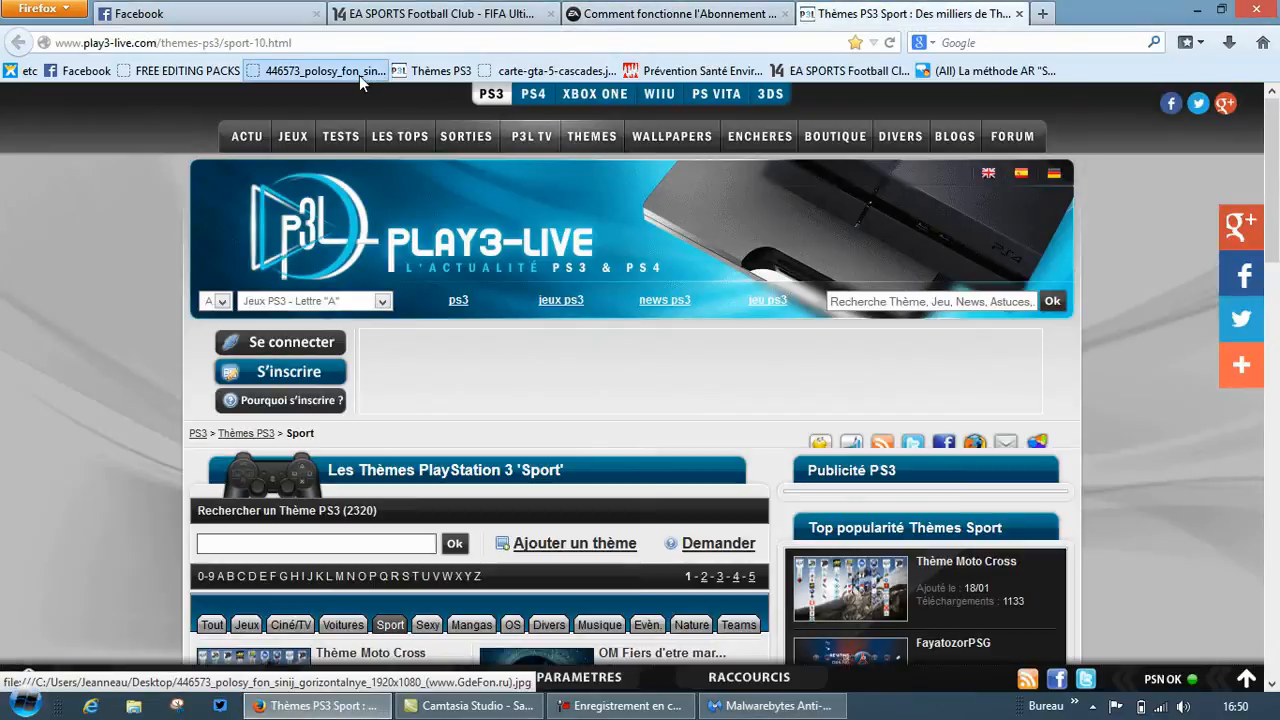
click(359, 75)
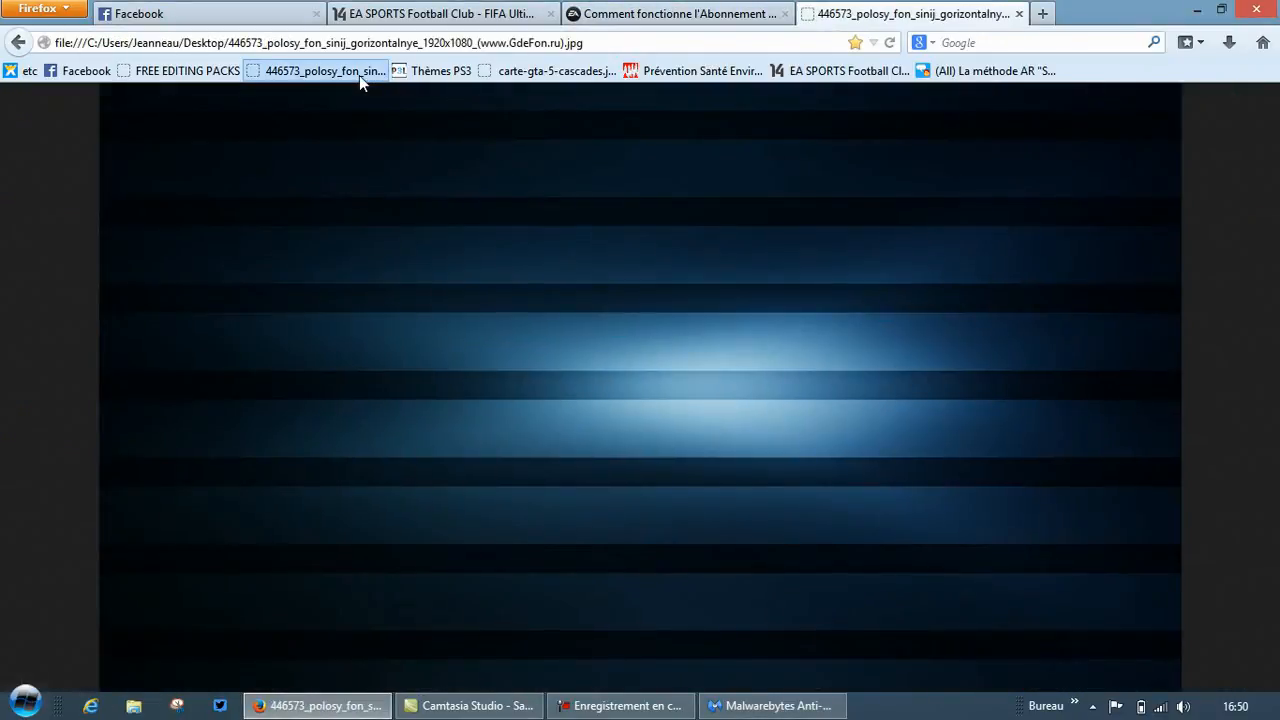
click(193, 88)
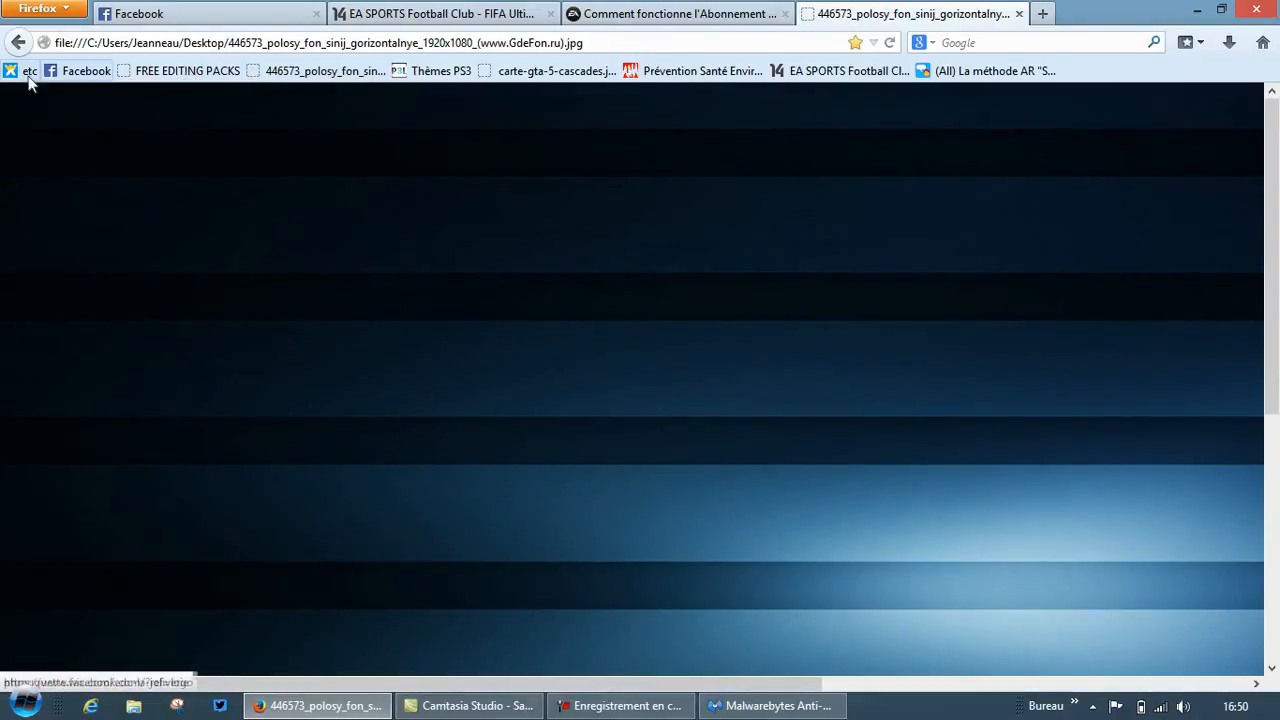
click(506, 72)
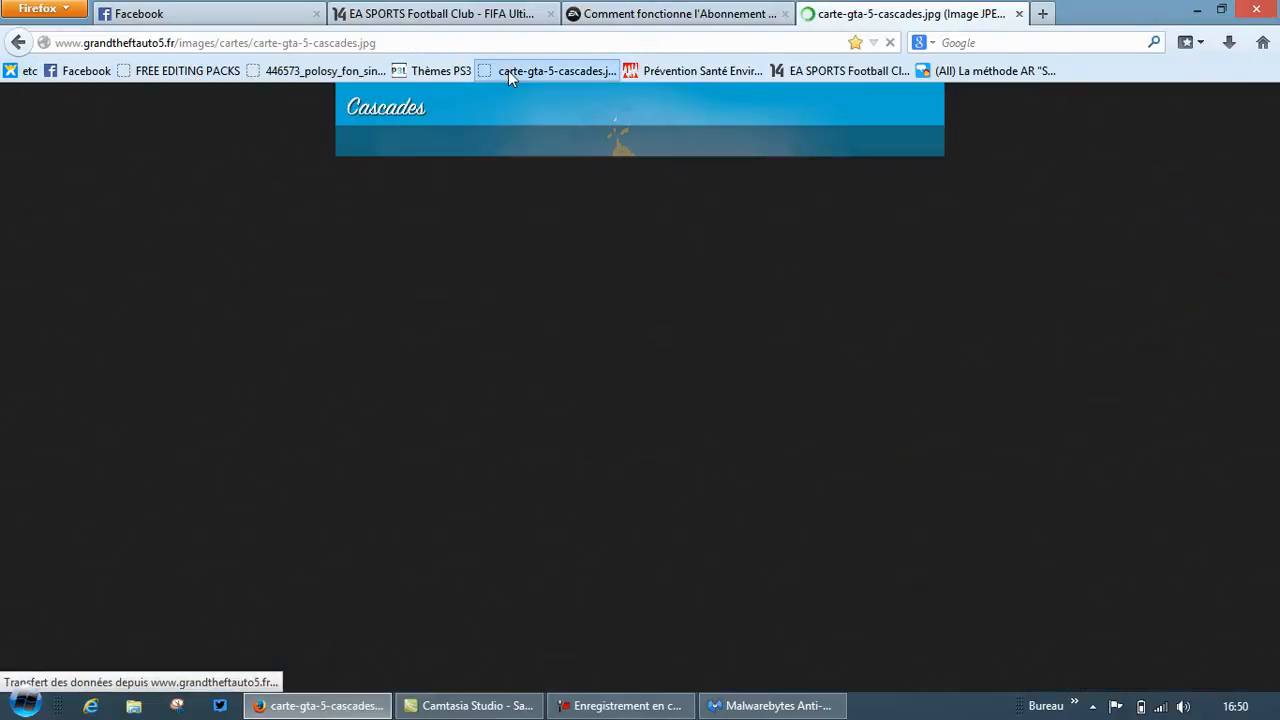
Check the Malwarebytes notification-area options while the map image is open, then minimize Firefox.
click(1093, 706)
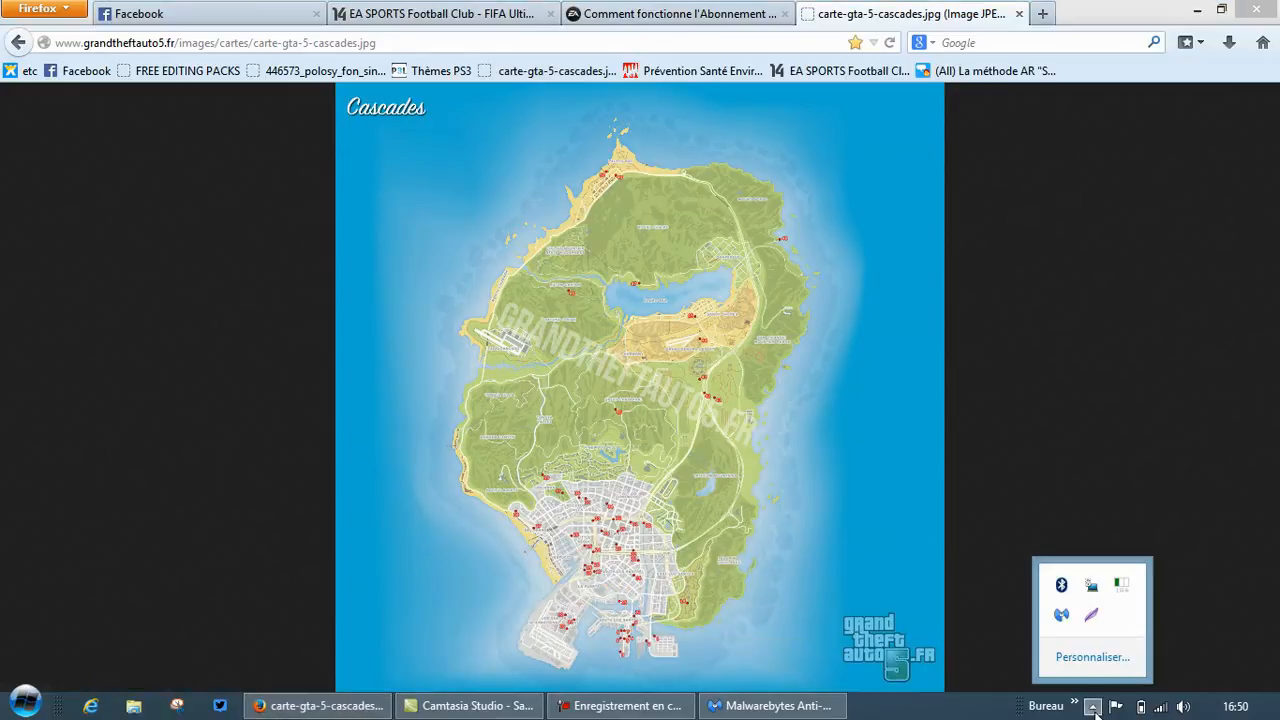
right_click(1063, 617)
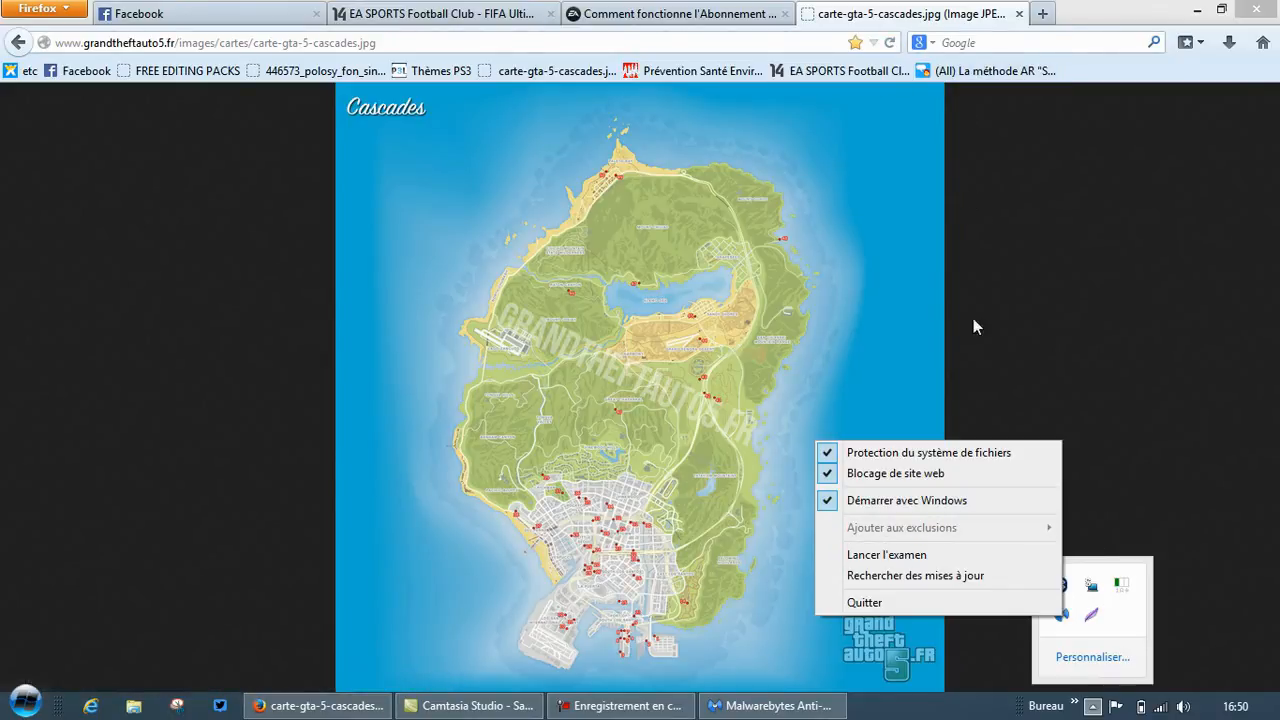
click(1197, 9)
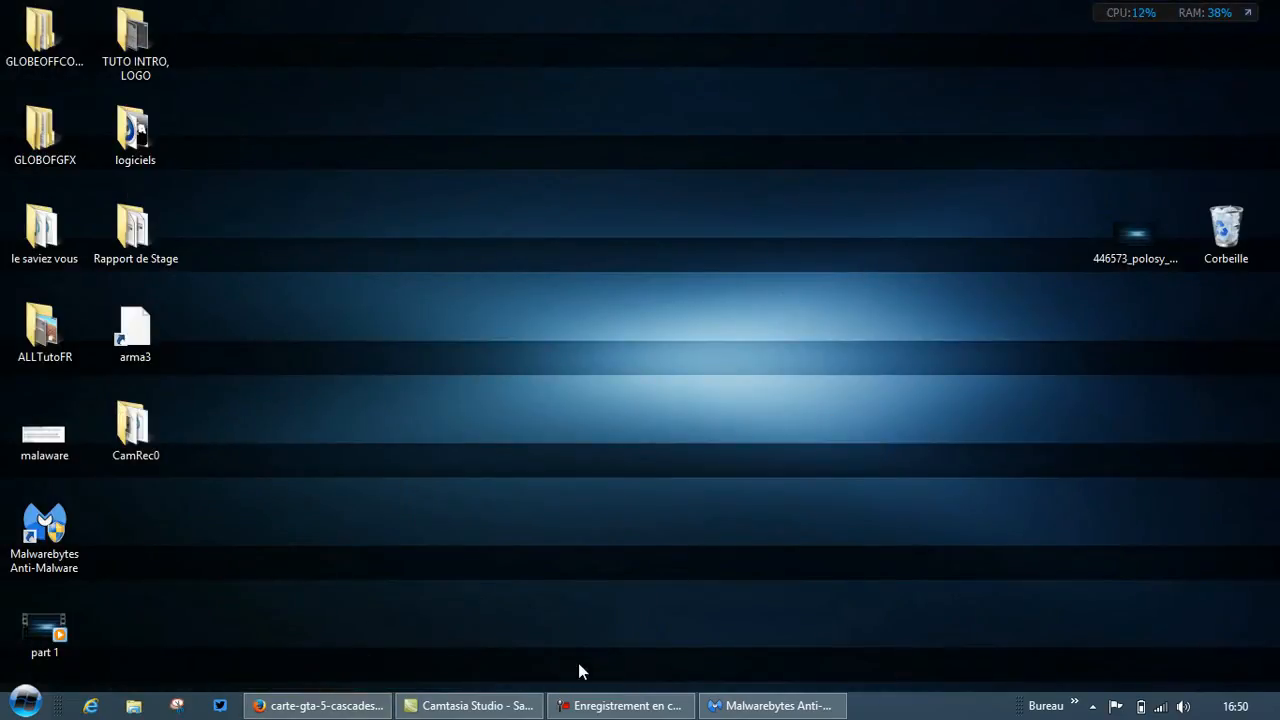
Restore Malwarebytes and look through its general, scan, update and scheduling settings.
click(785, 707)
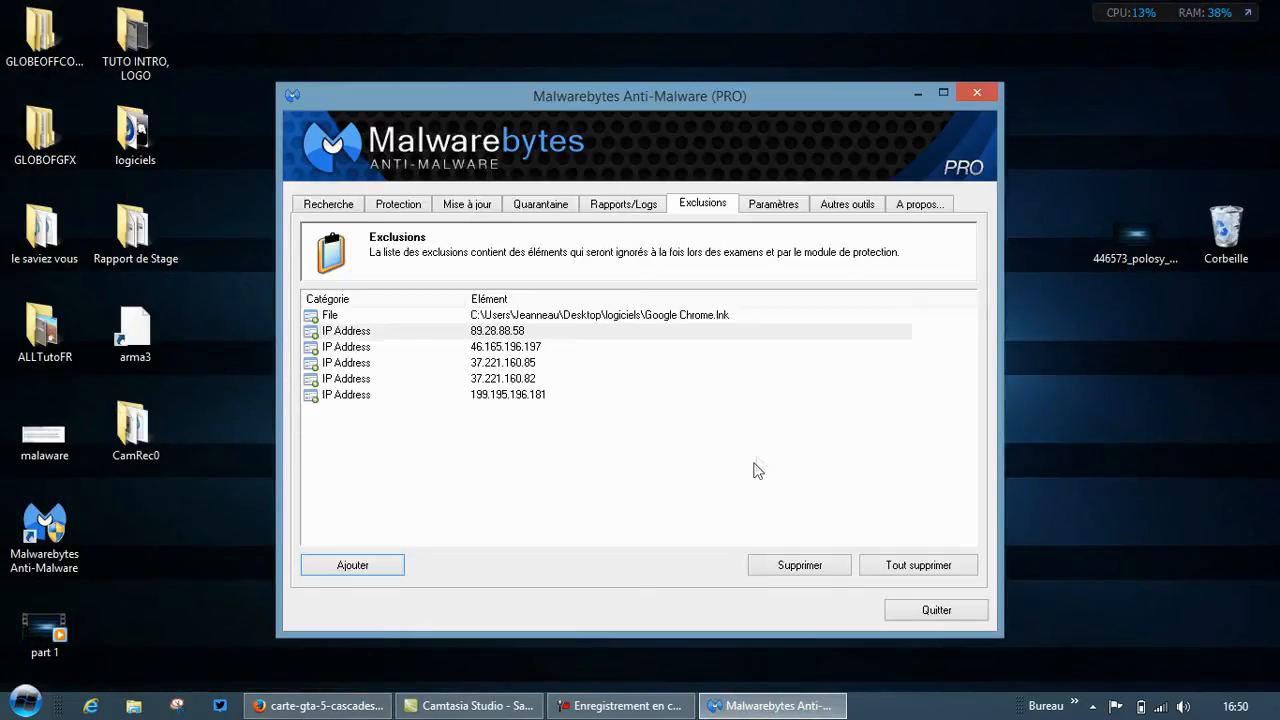
click(772, 205)
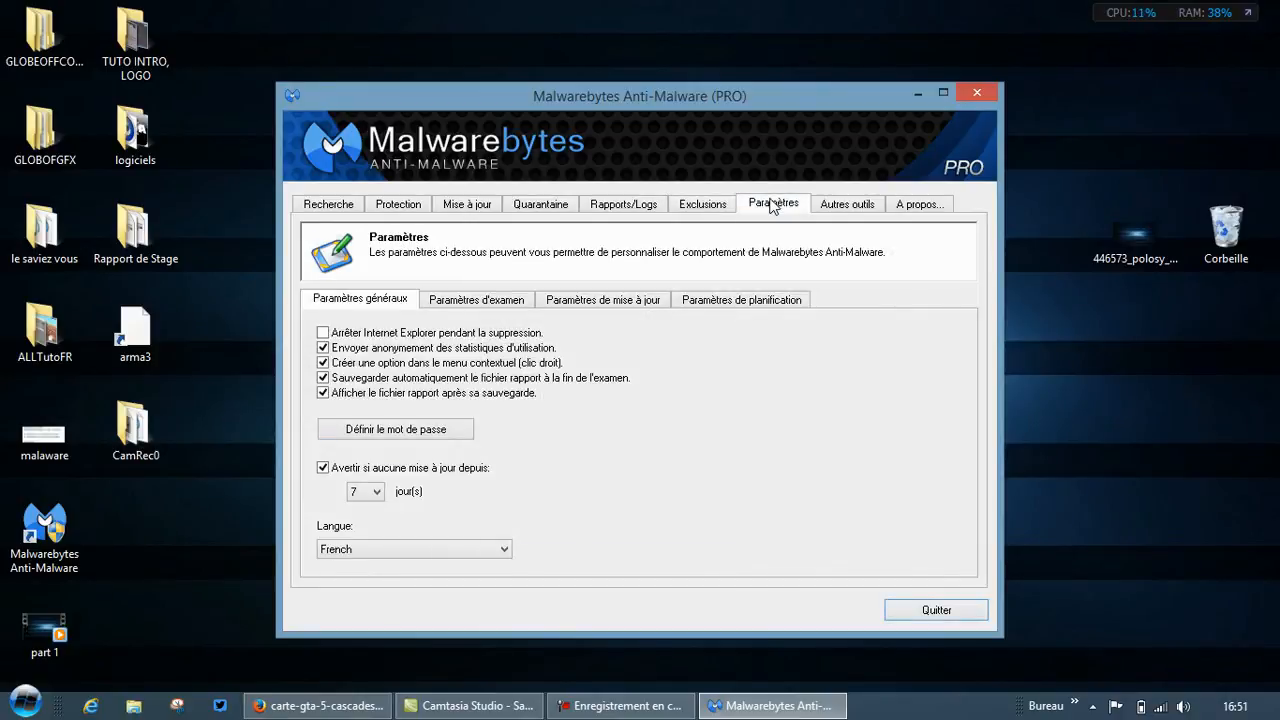
click(479, 301)
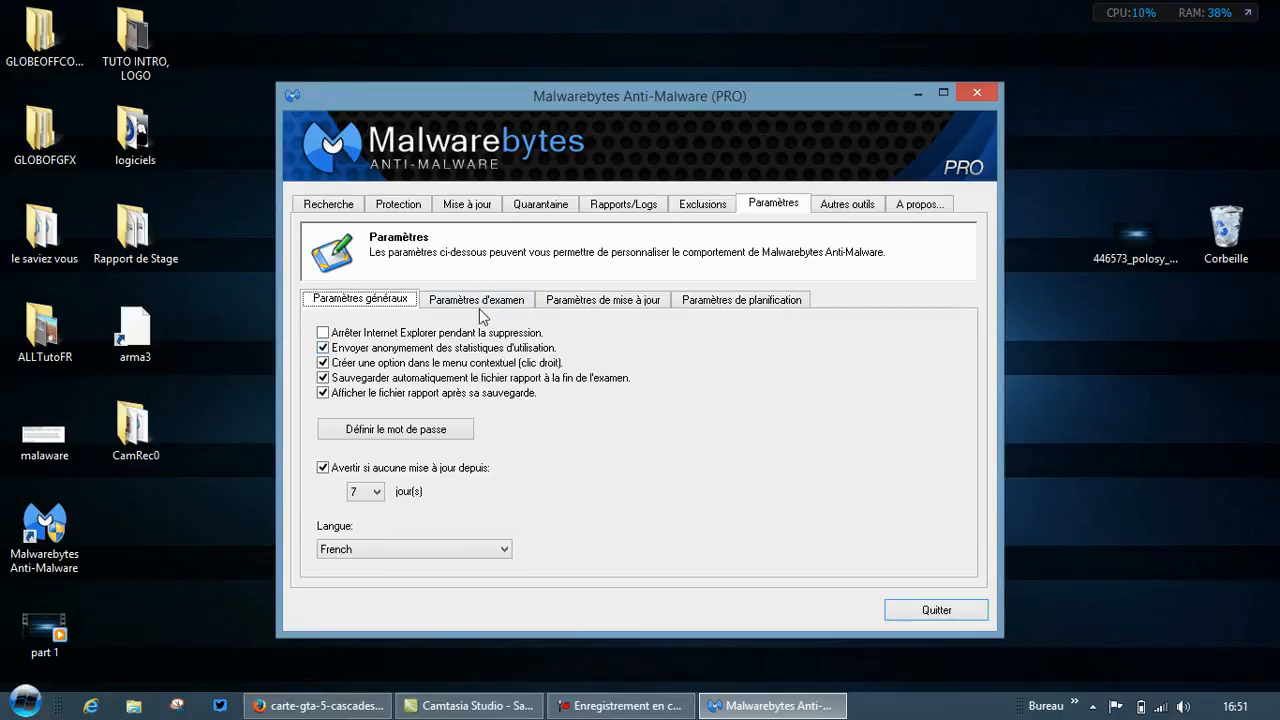
click(588, 298)
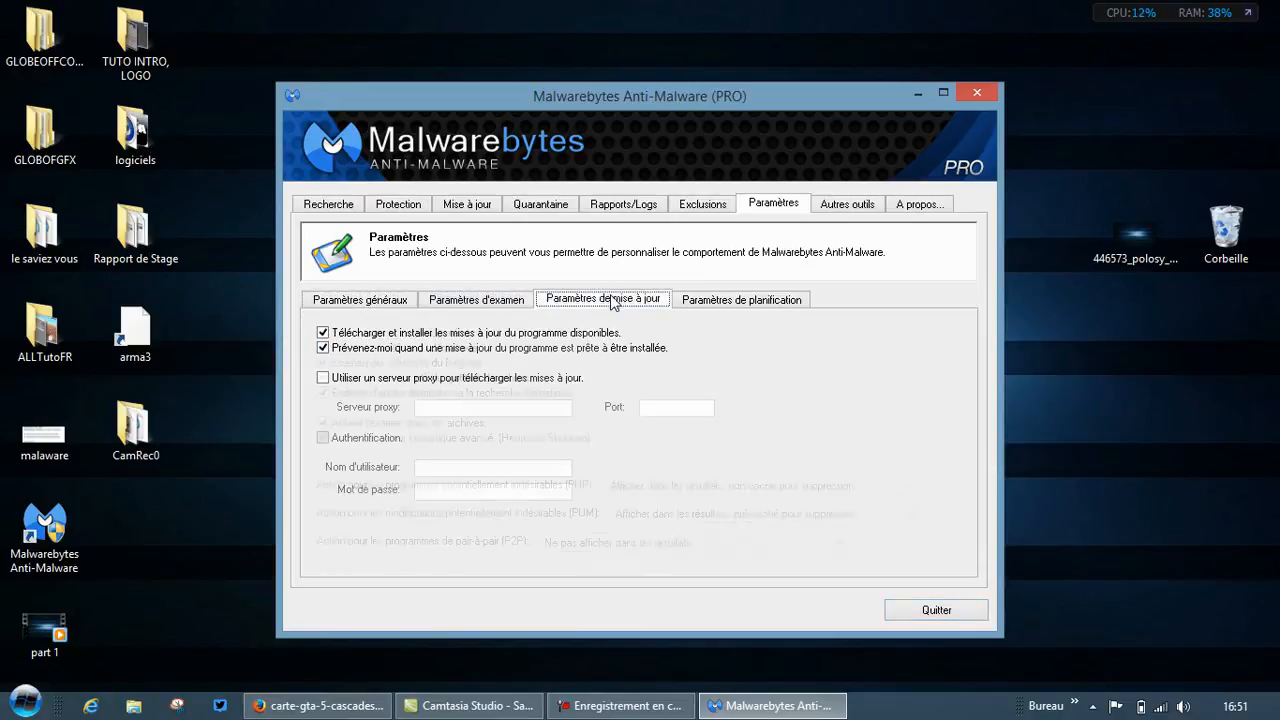
click(716, 300)
View the additional Malwarebytes tools and the program's version and licence information.
click(835, 210)
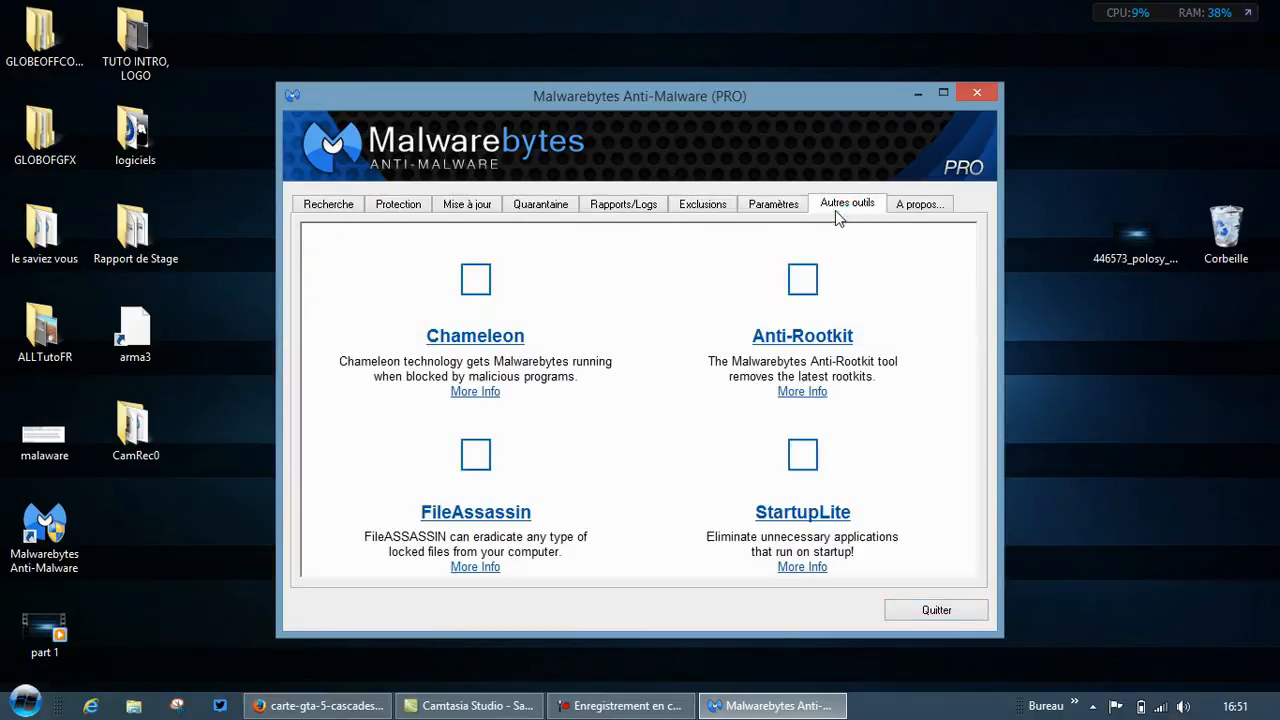
click(910, 212)
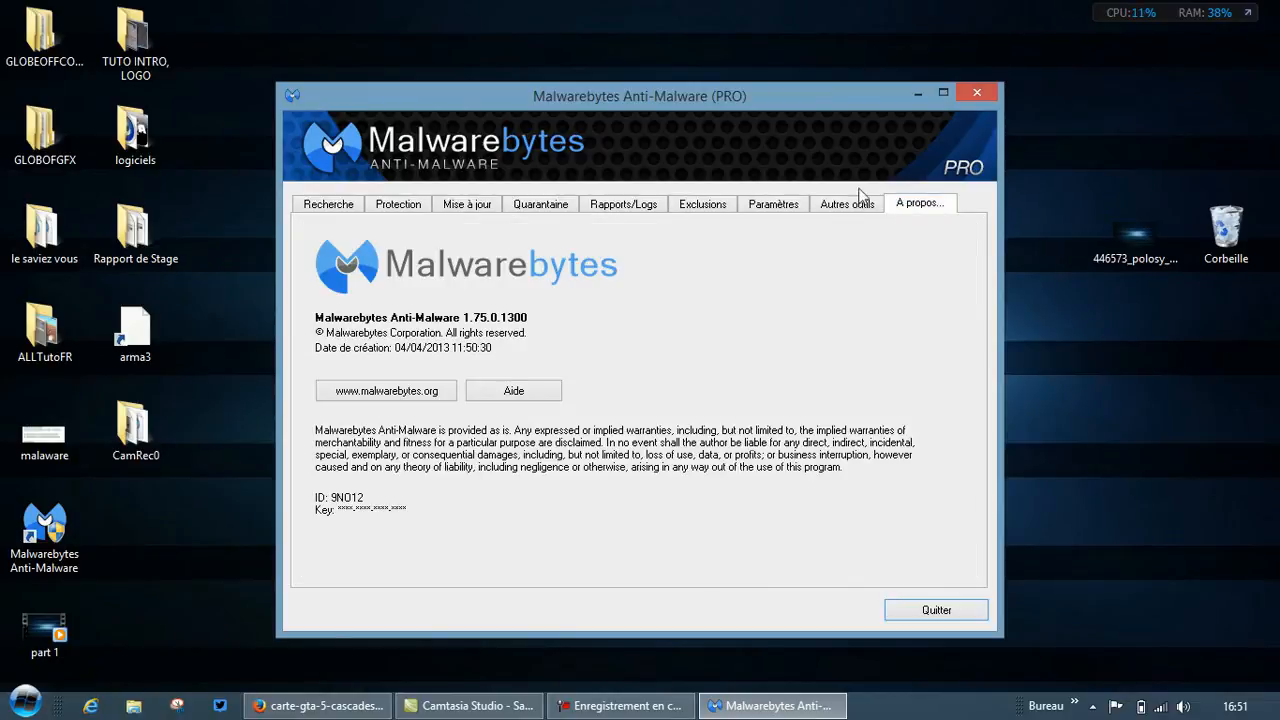
click(857, 207)
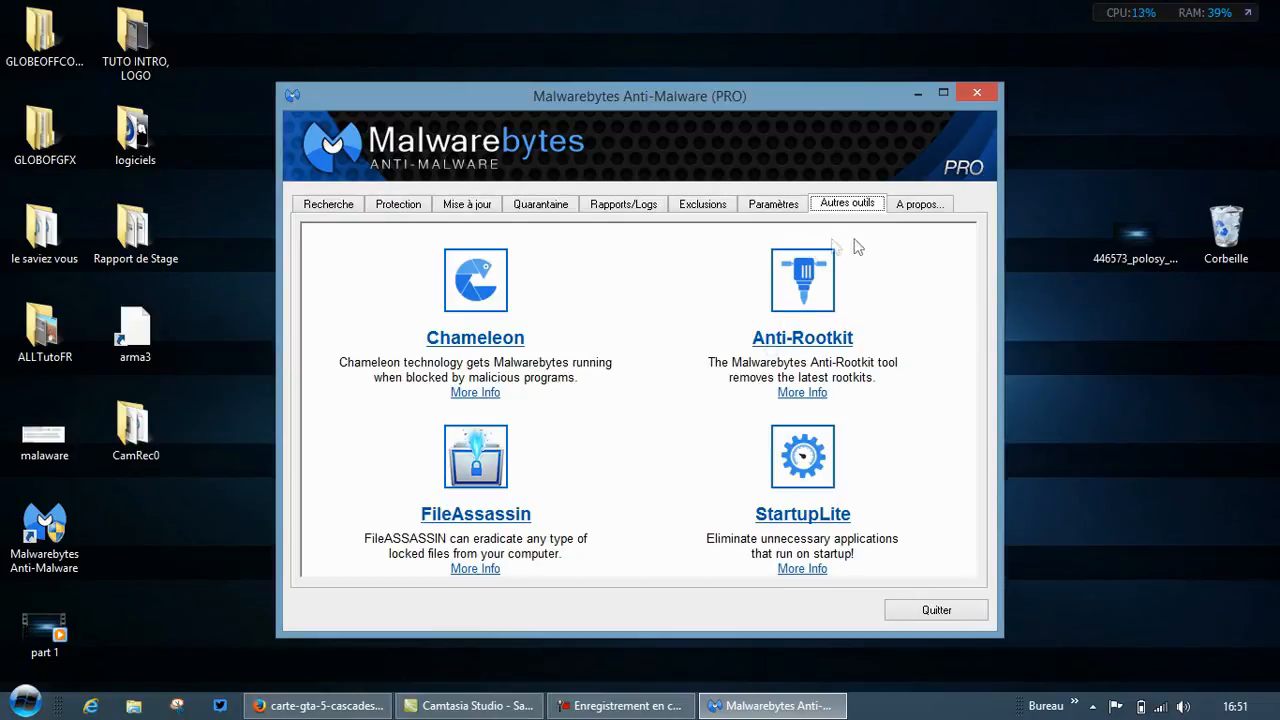
click(905, 215)
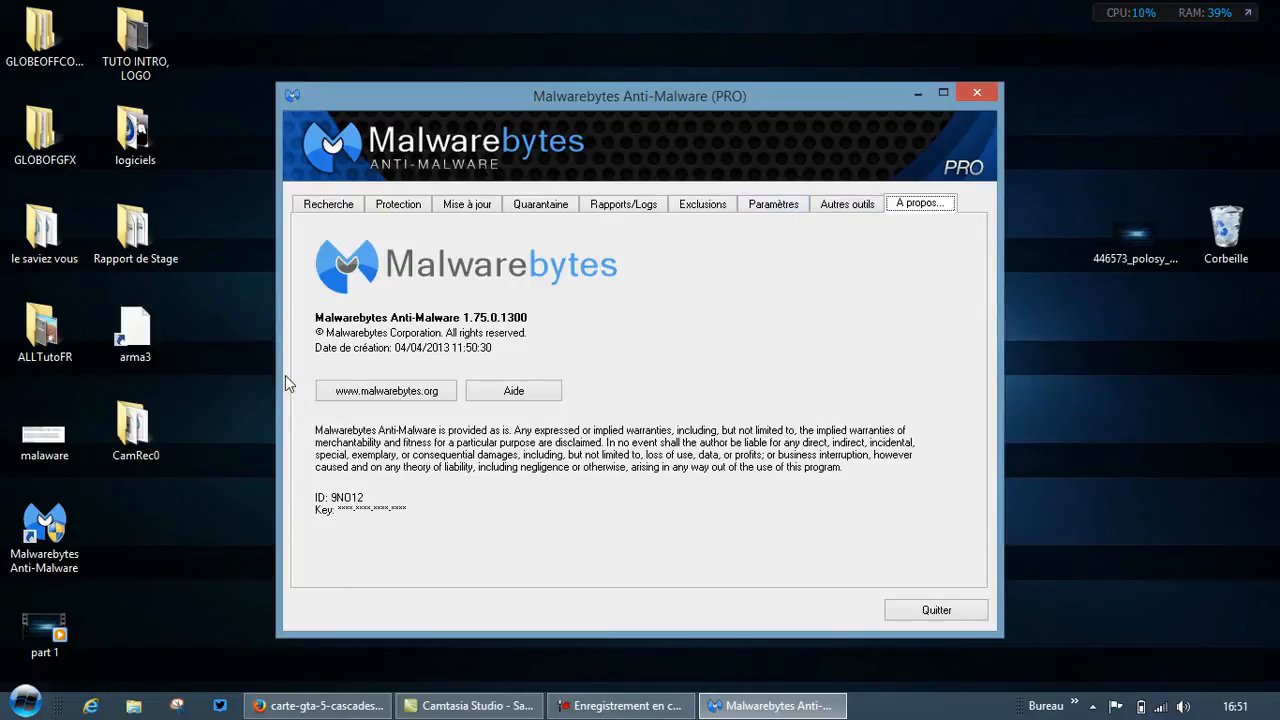
Review the quick, full and flash scan types in Malwarebytes, then close its window.
click(331, 208)
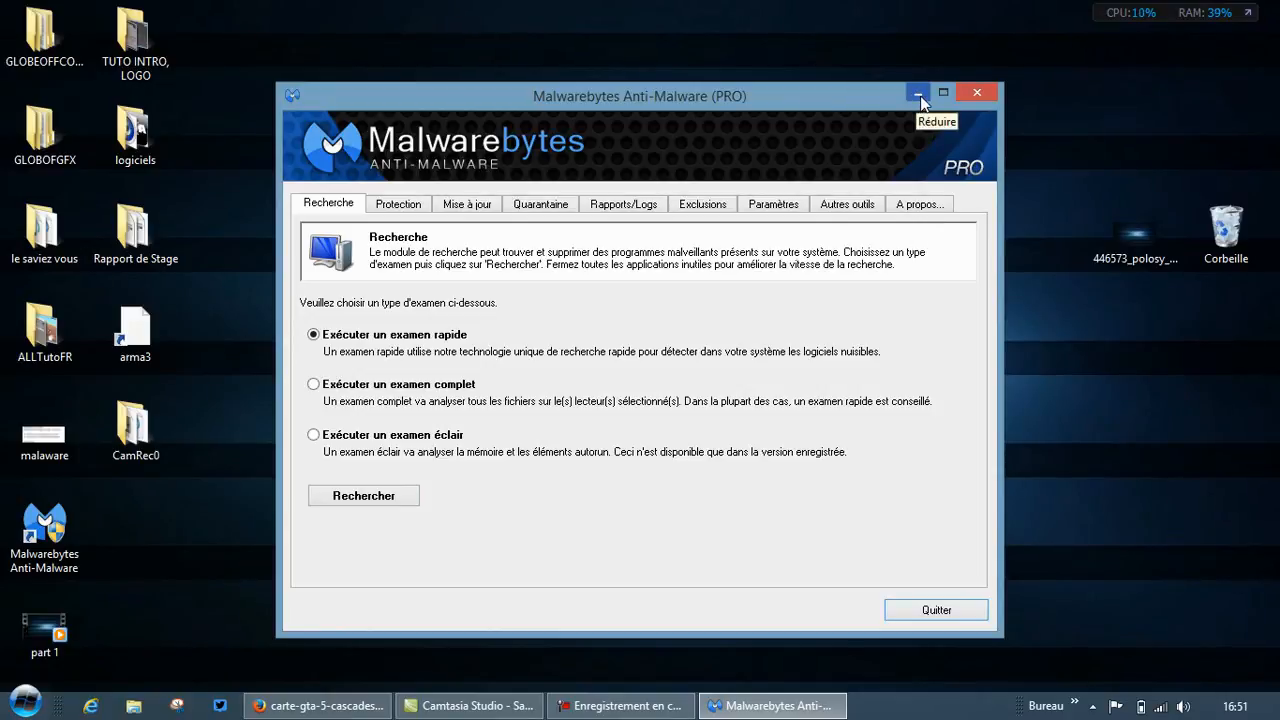
click(343, 359)
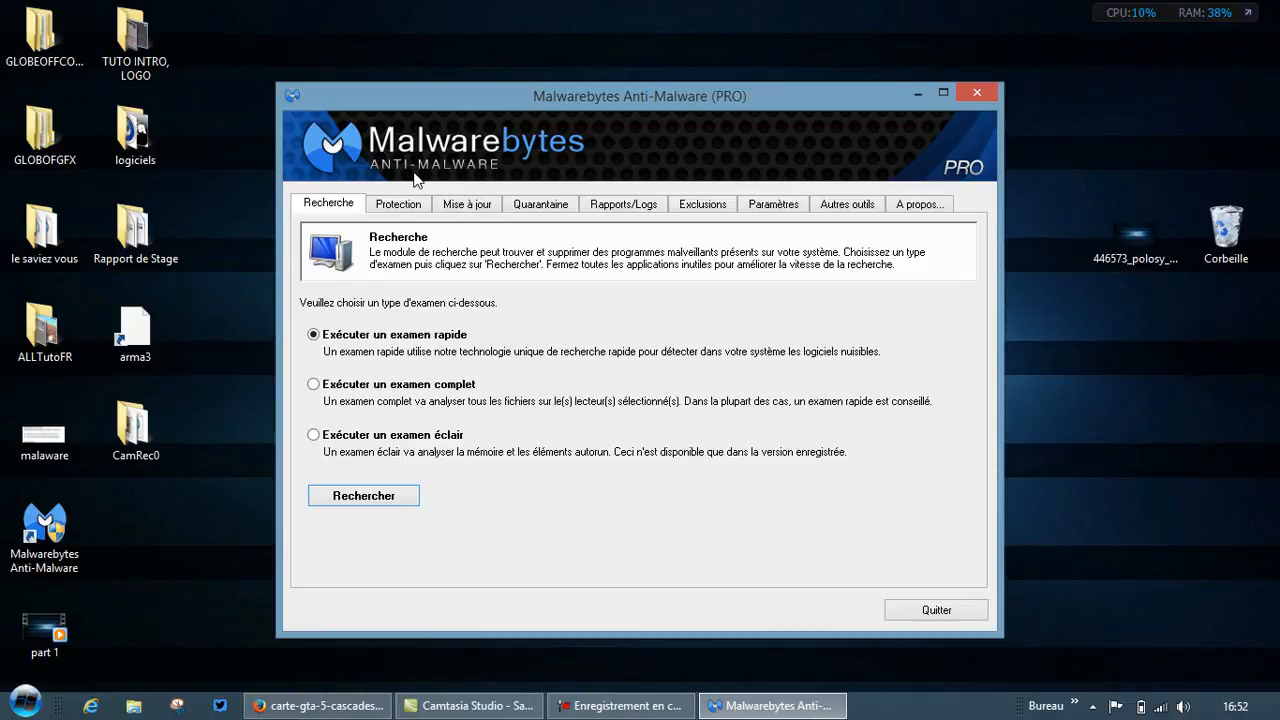
click(425, 386)
click(977, 93)
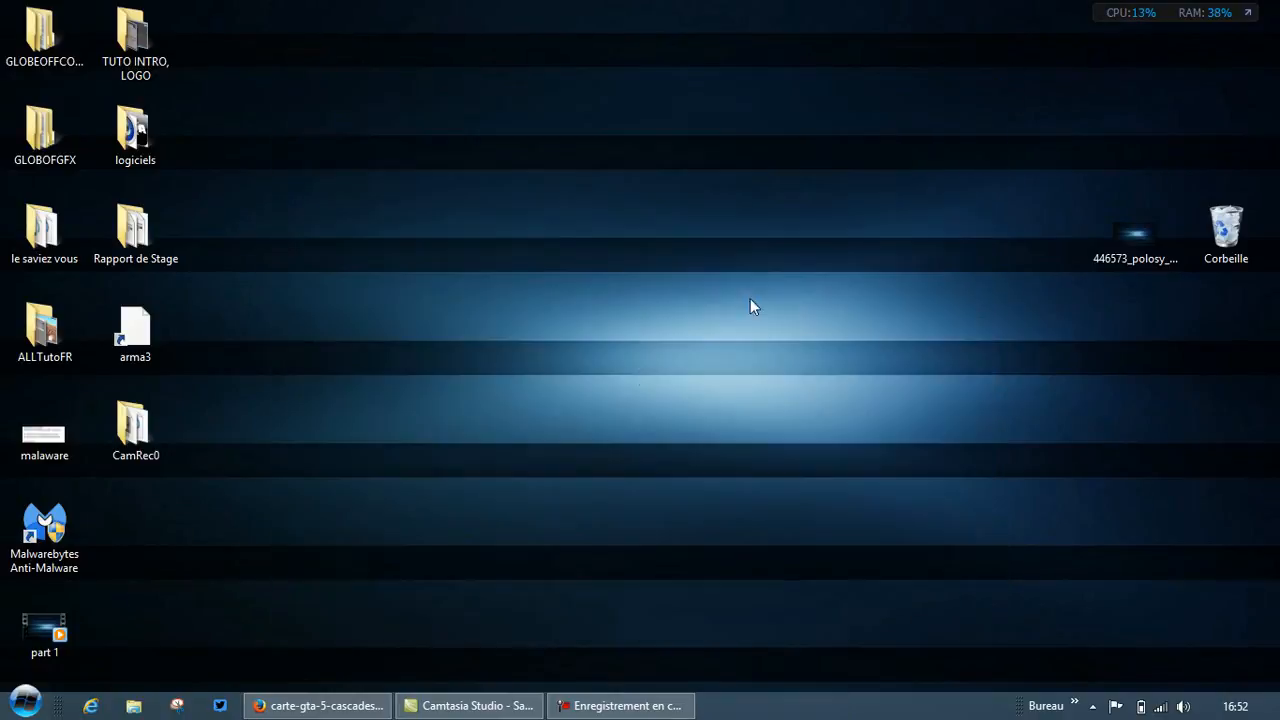
mouse_move(318, 706)
click(620, 706)
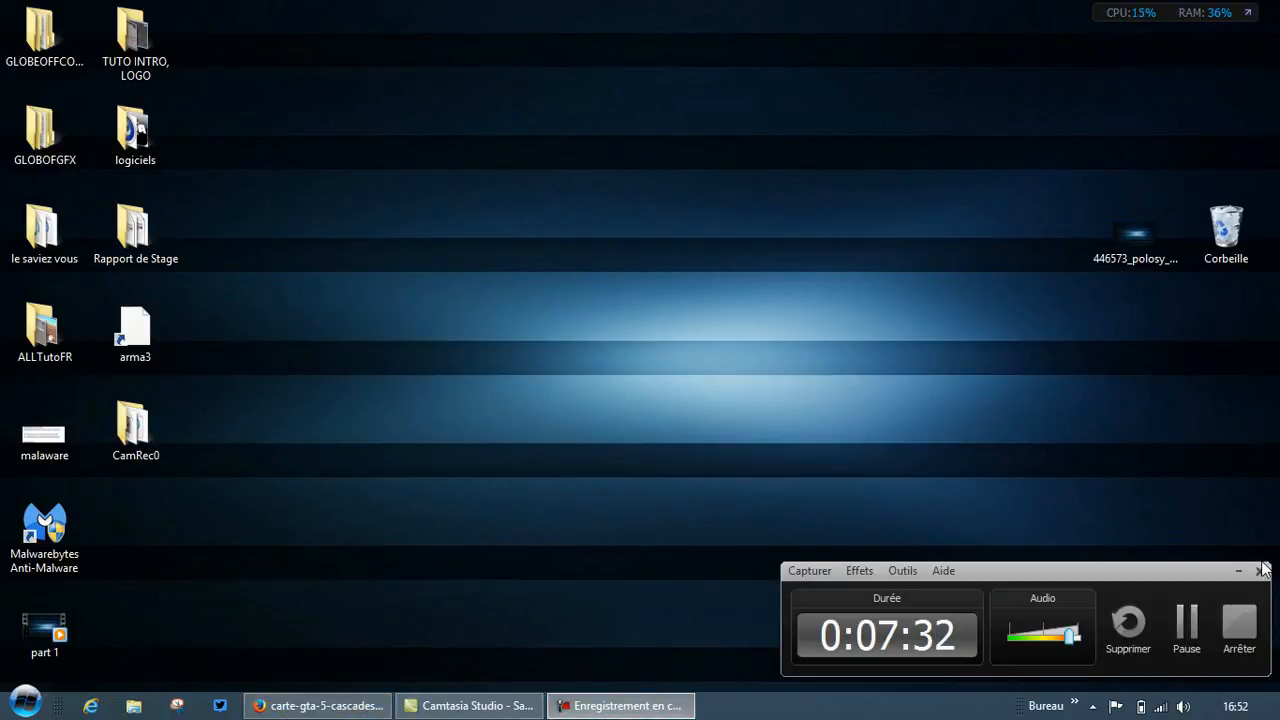